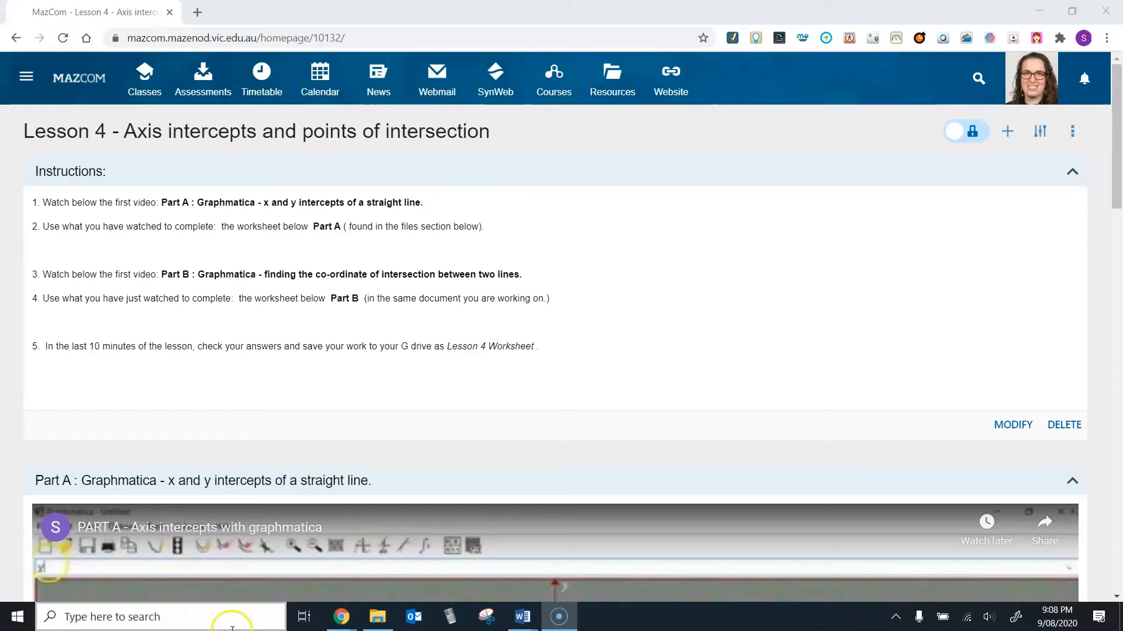
Step: Switch to Document1 in Word and examine the two diagrams of x and y intercepts on a straight line
mouse_move(511, 619)
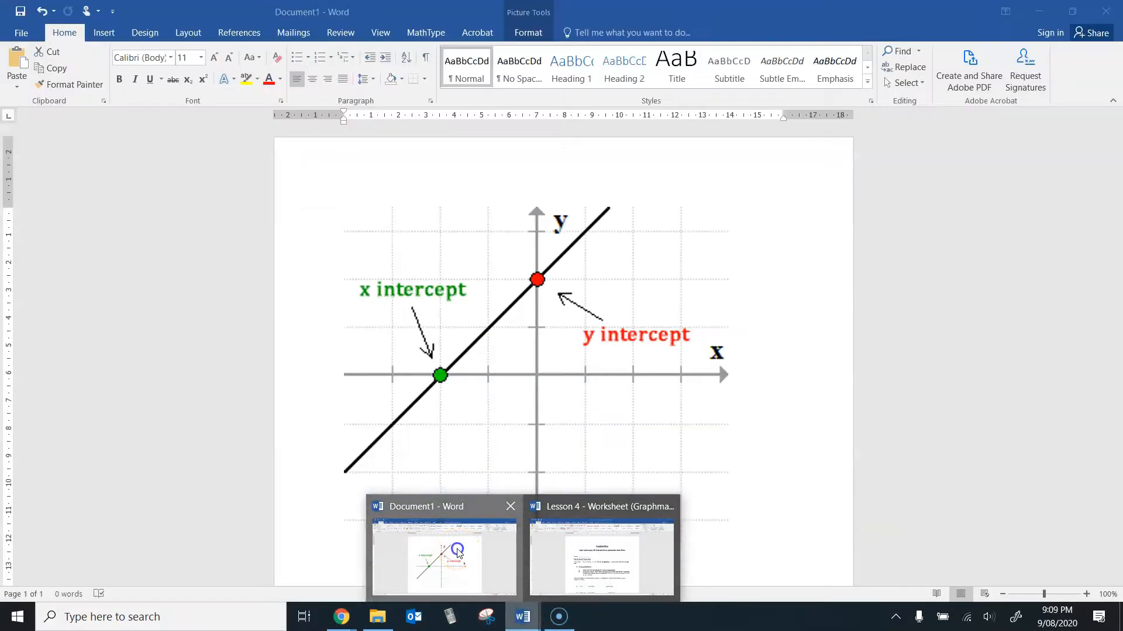
left_click(457, 550)
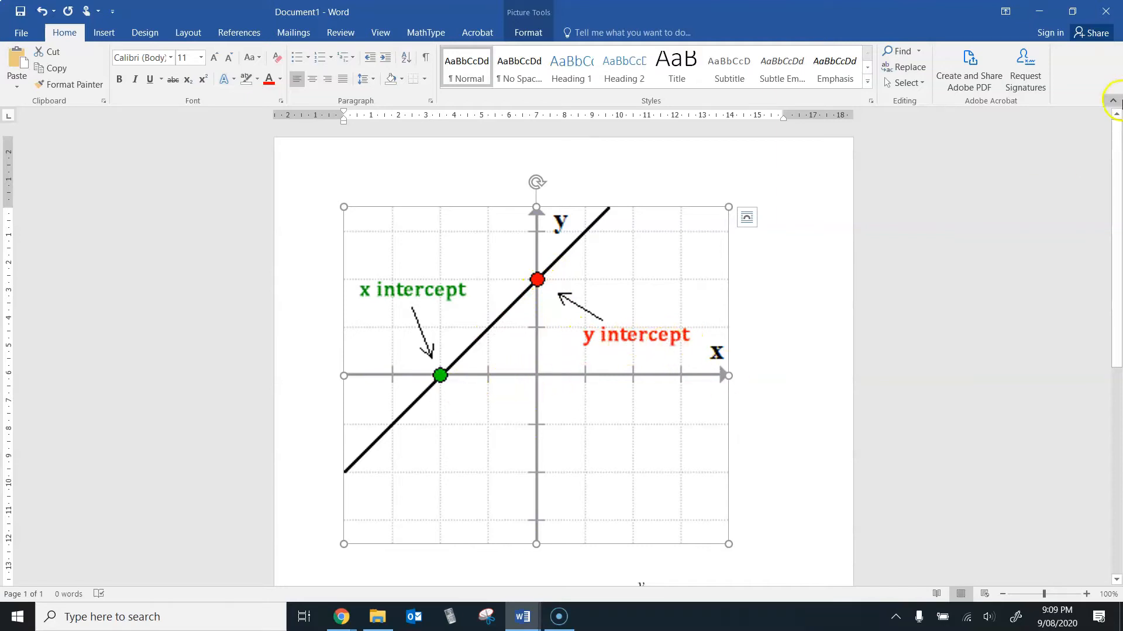
left_click_drag(1117, 141, 1119, 365)
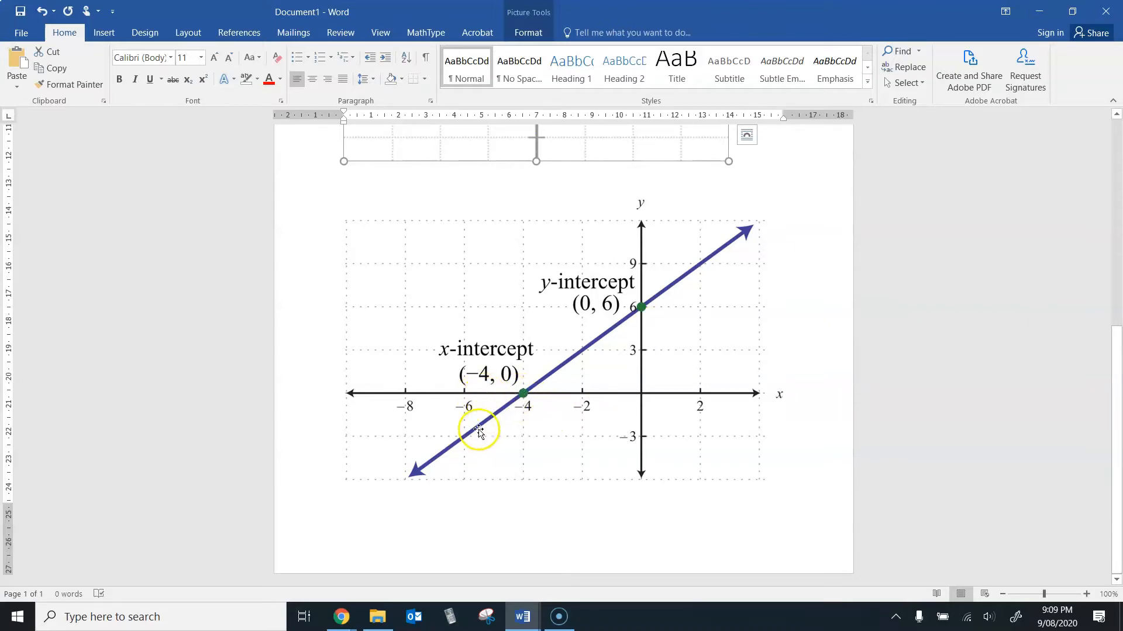
left_click(530, 420)
Step: Open the Lesson 4 worksheet in Word and read the Part A instructions and question a) y = 2x + 1
left_click(513, 627)
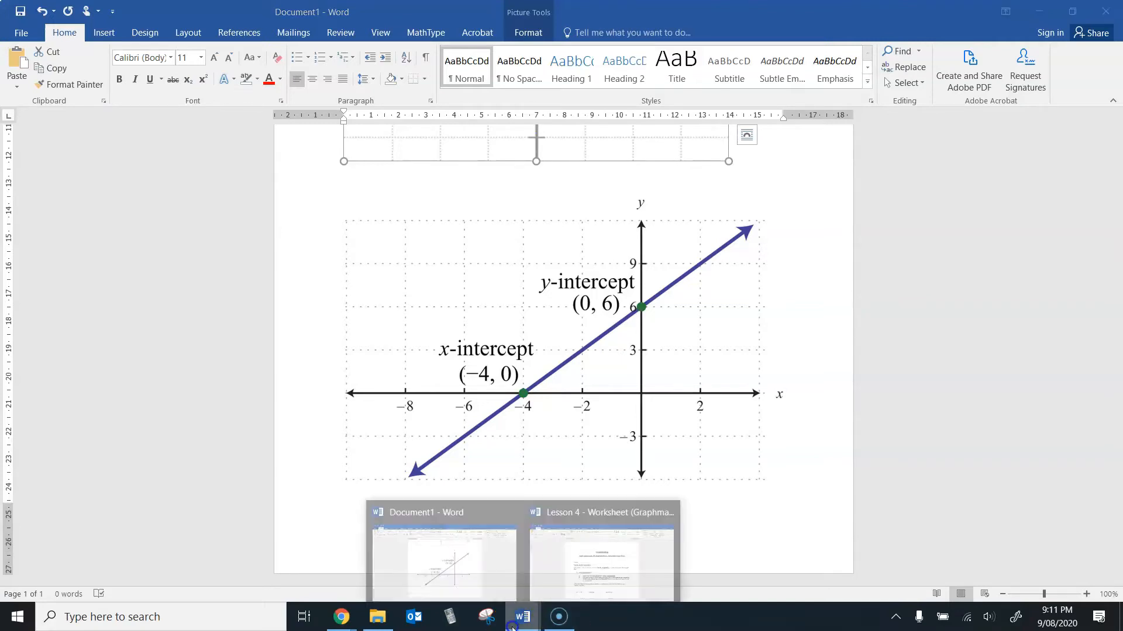
left_click(567, 578)
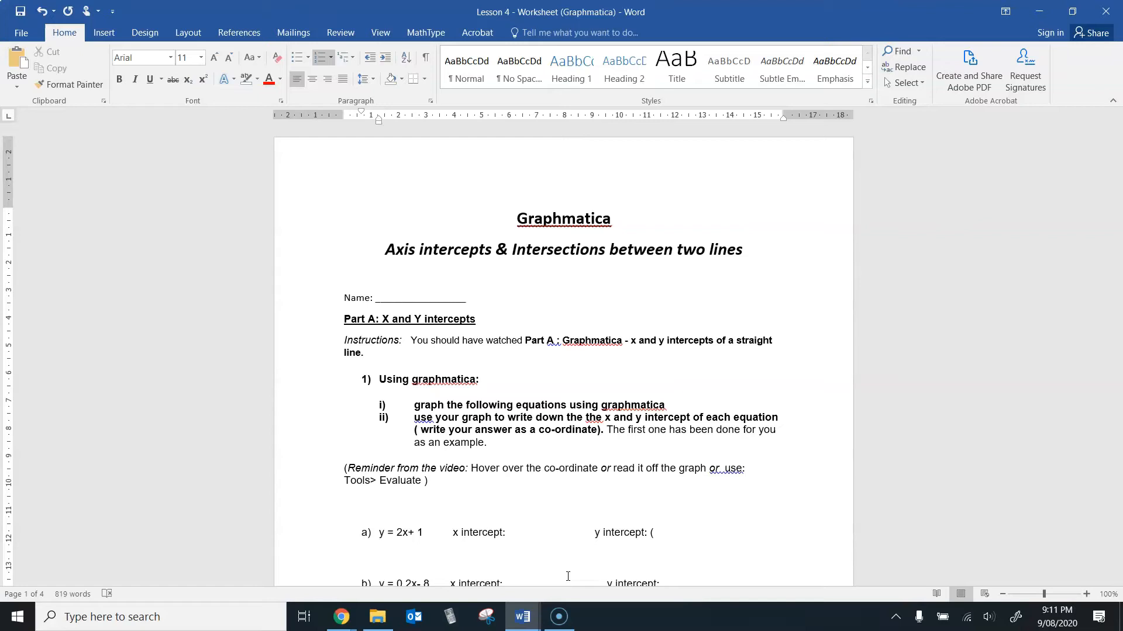
left_click(426, 404)
left_click(426, 530)
left_click_drag(1117, 175, 1118, 198)
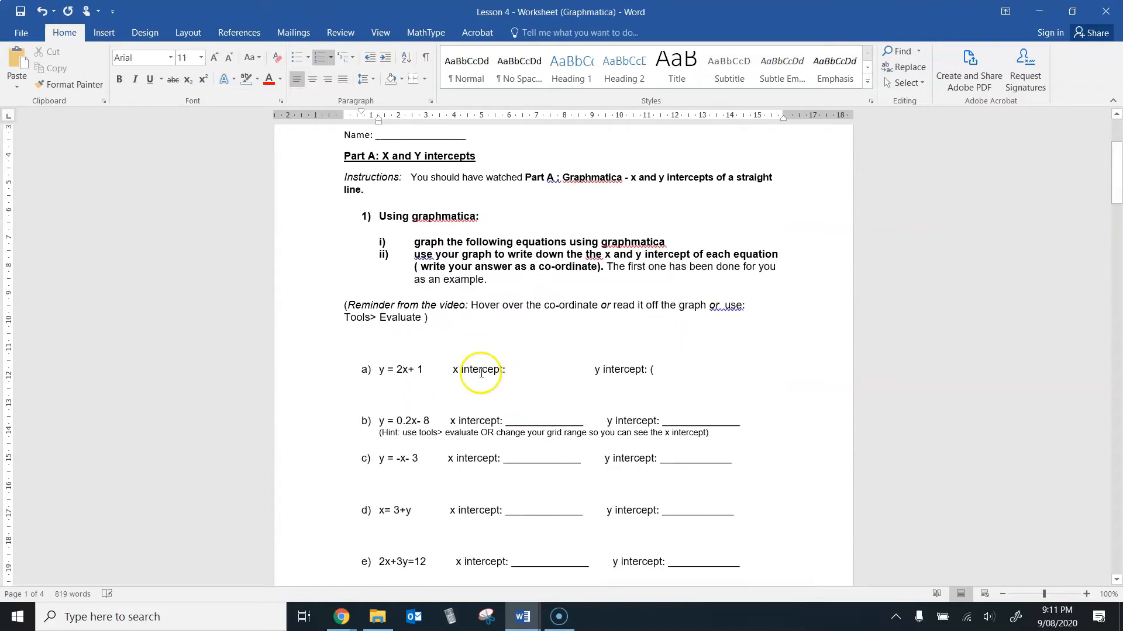
left_click(418, 369)
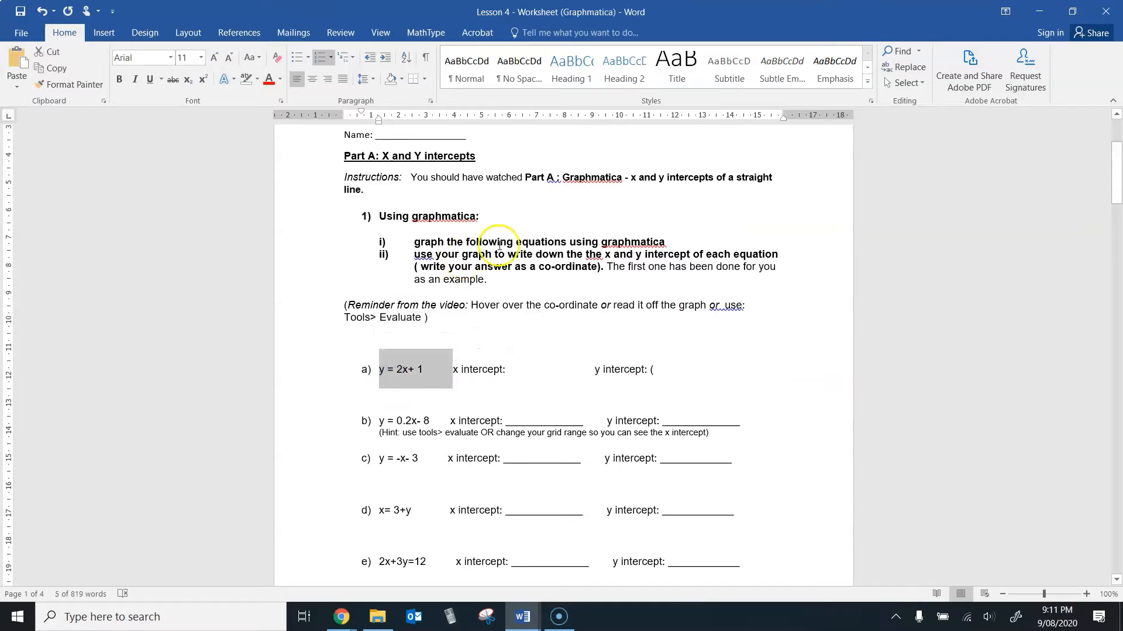
left_click(695, 246)
key("Down")
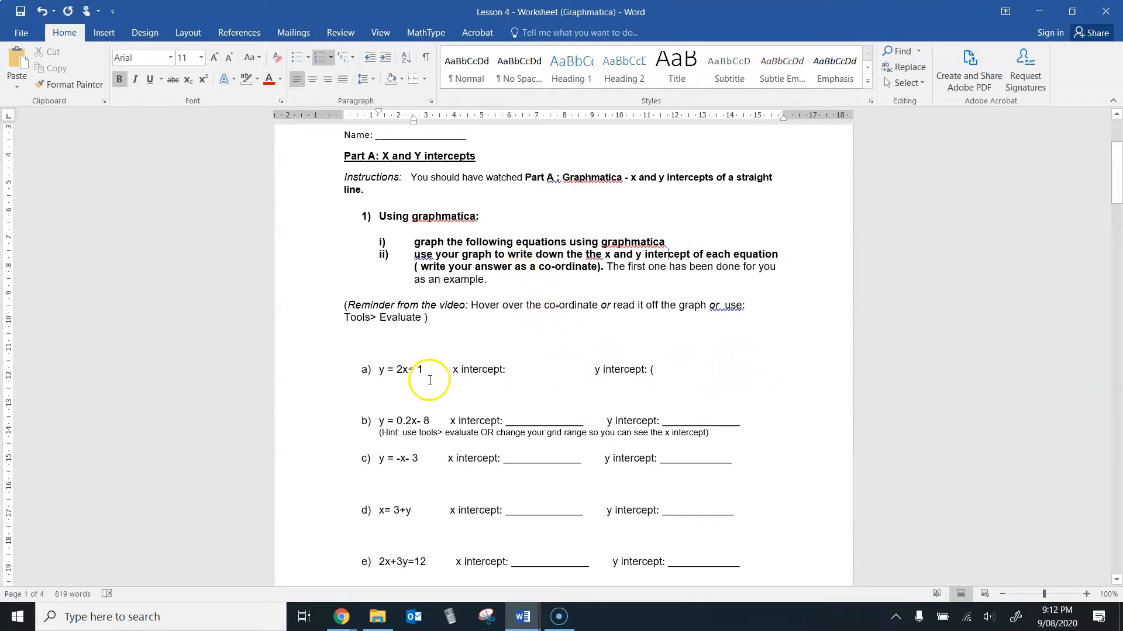
left_click_drag(427, 369, 378, 373)
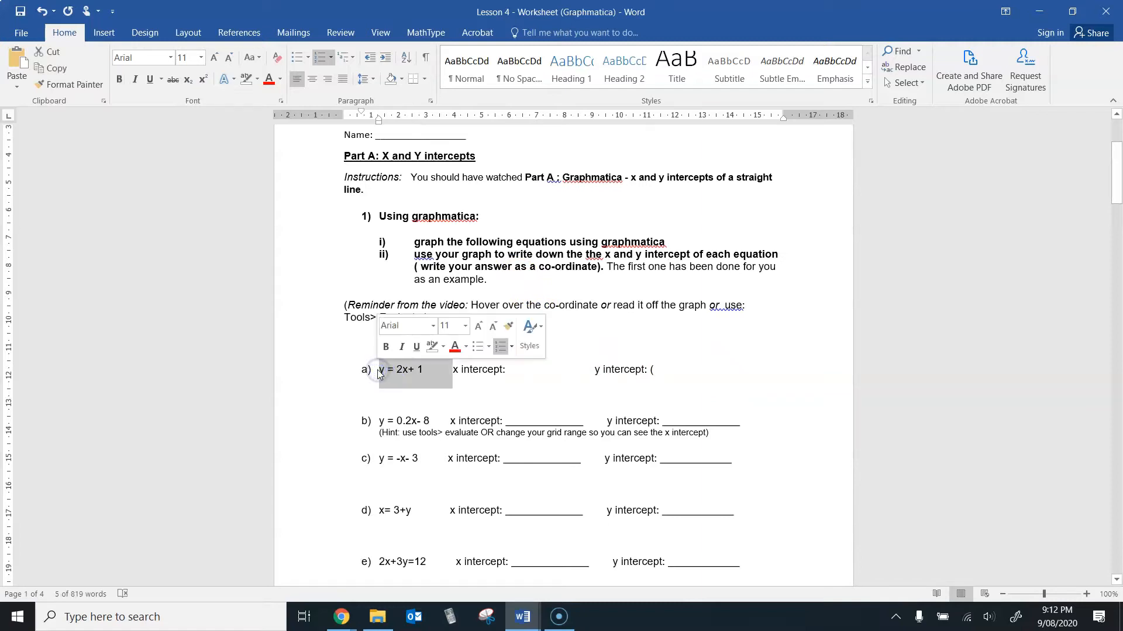
left_click(410, 382)
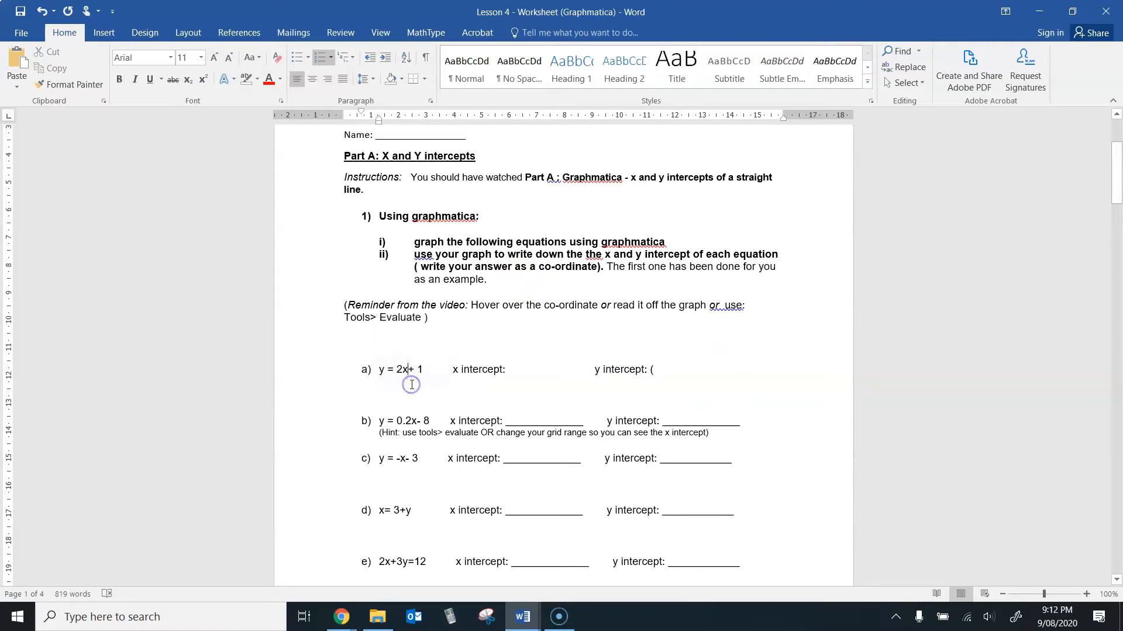
Step: Switch to Graphmatica and graph the equation y=2x+1
left_click(450, 616)
left_click(262, 64)
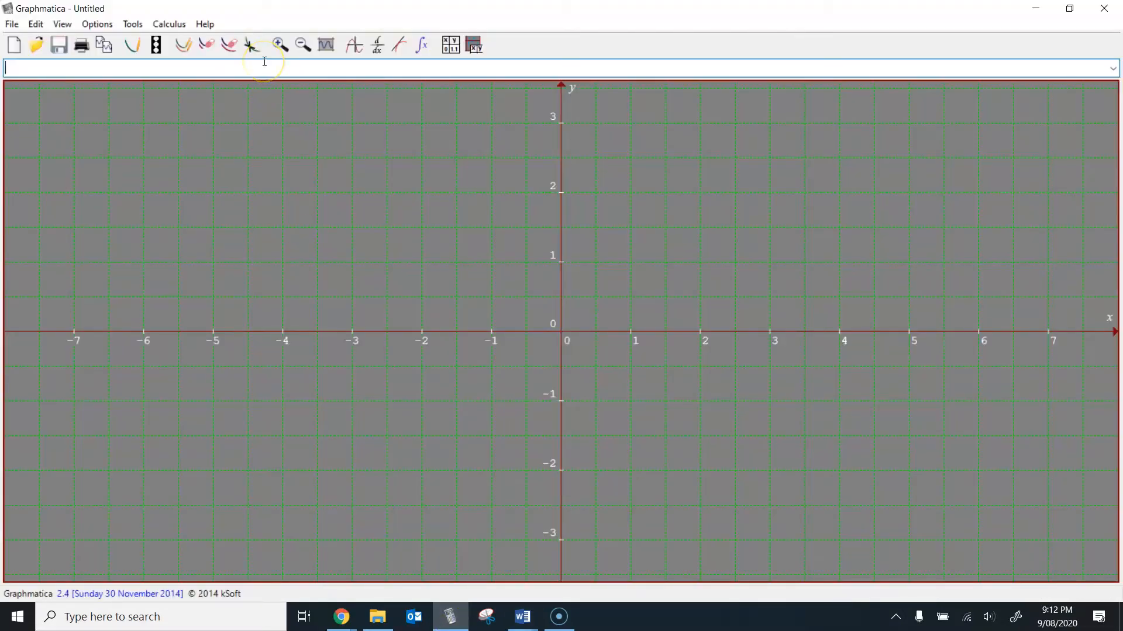
type("y=2x")
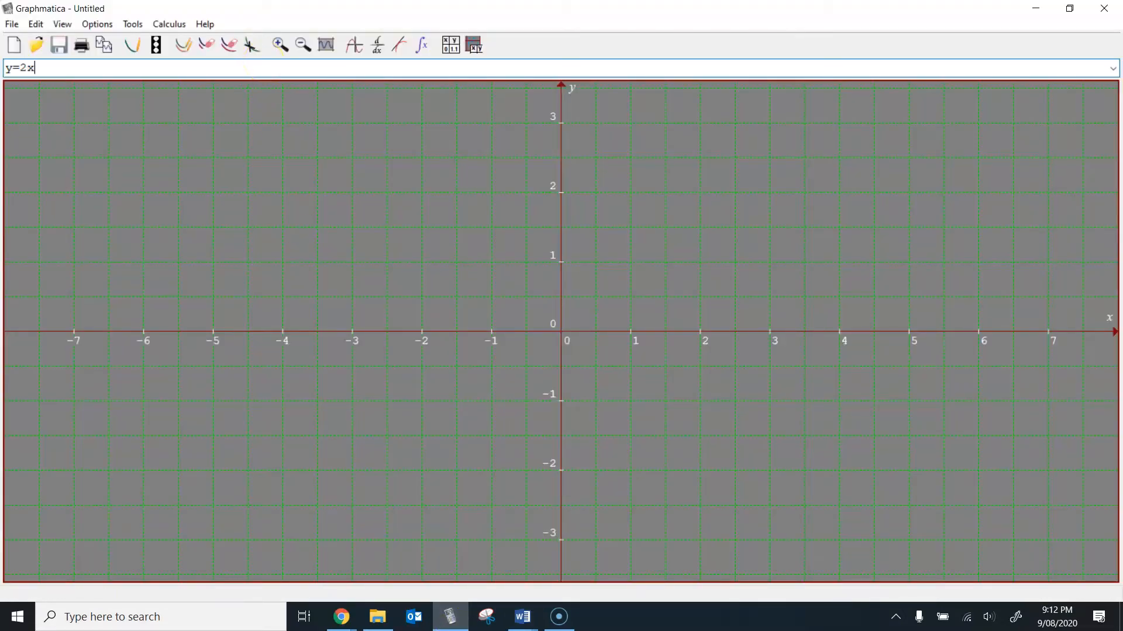
type("+1")
key("Return")
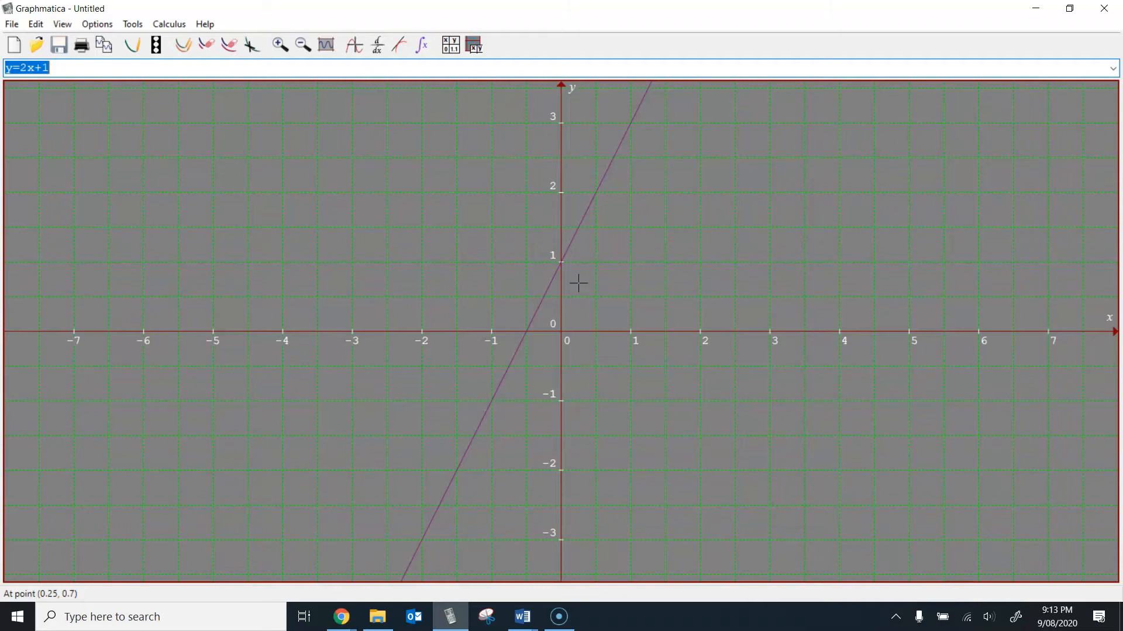
Step: Read the coordinates on the graphed line at its x-axis crossing and its y-axis crossing
left_click(479, 282)
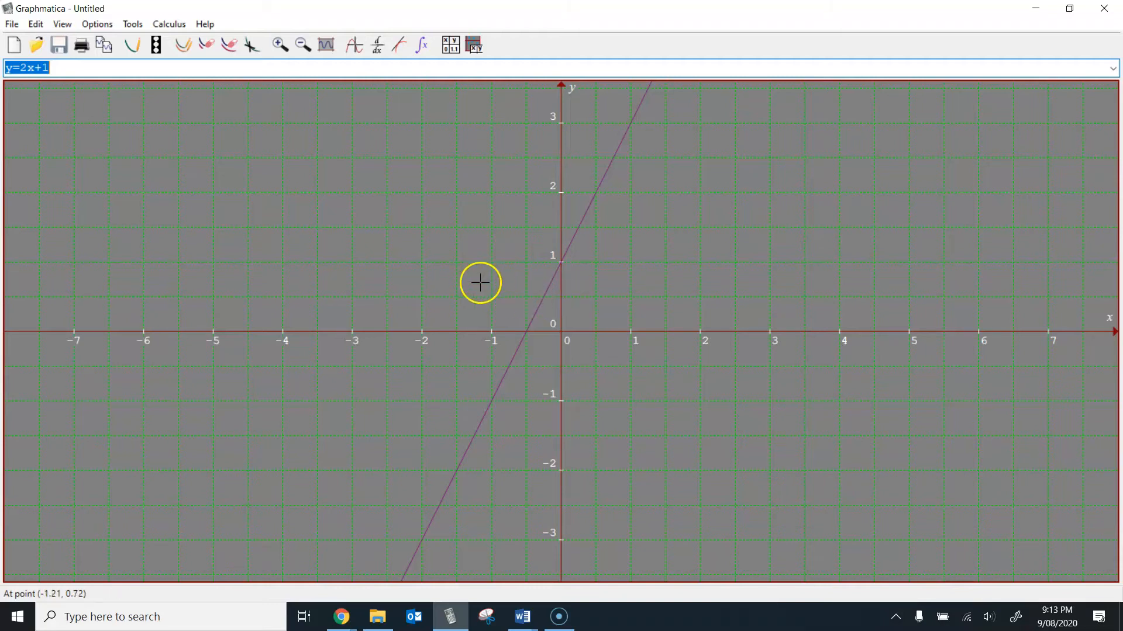
left_click(514, 296)
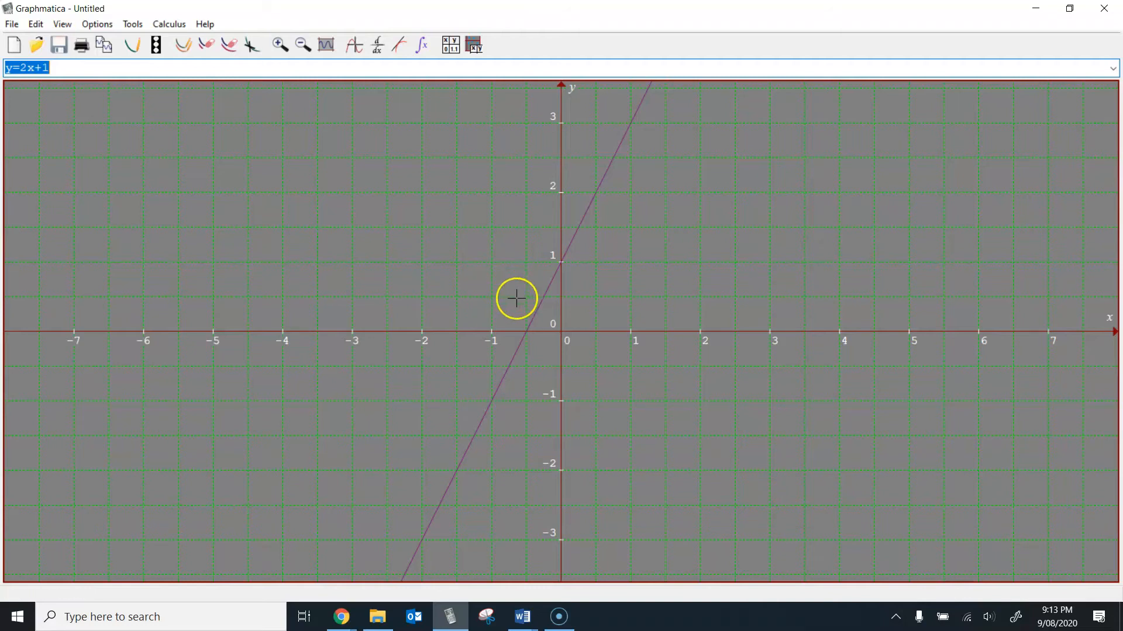
left_click(526, 332)
left_click_drag(526, 332, 561, 263)
Step: Use the Evaluate tool to solve y=2x+1 for y at x = 0
left_click(123, 24)
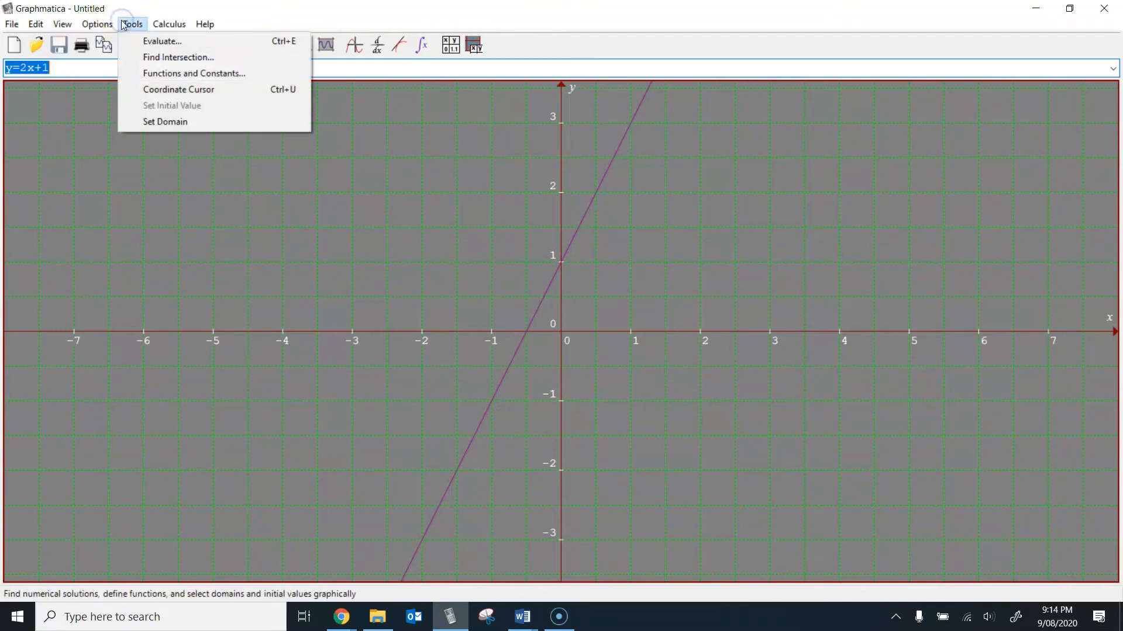
left_click(146, 42)
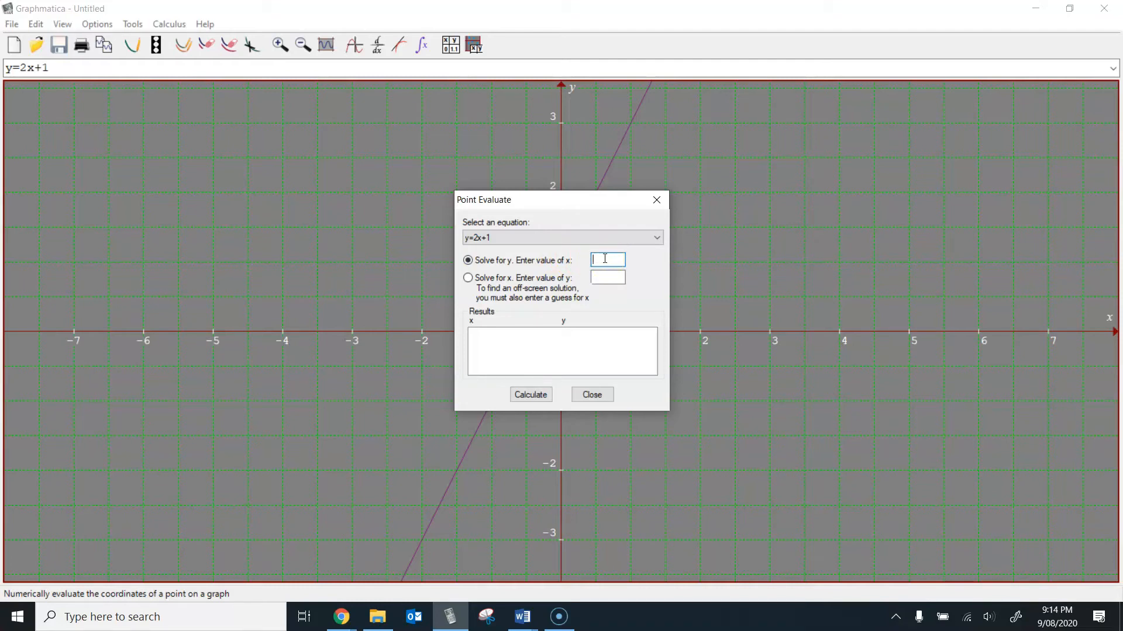
type("0")
left_click(541, 398)
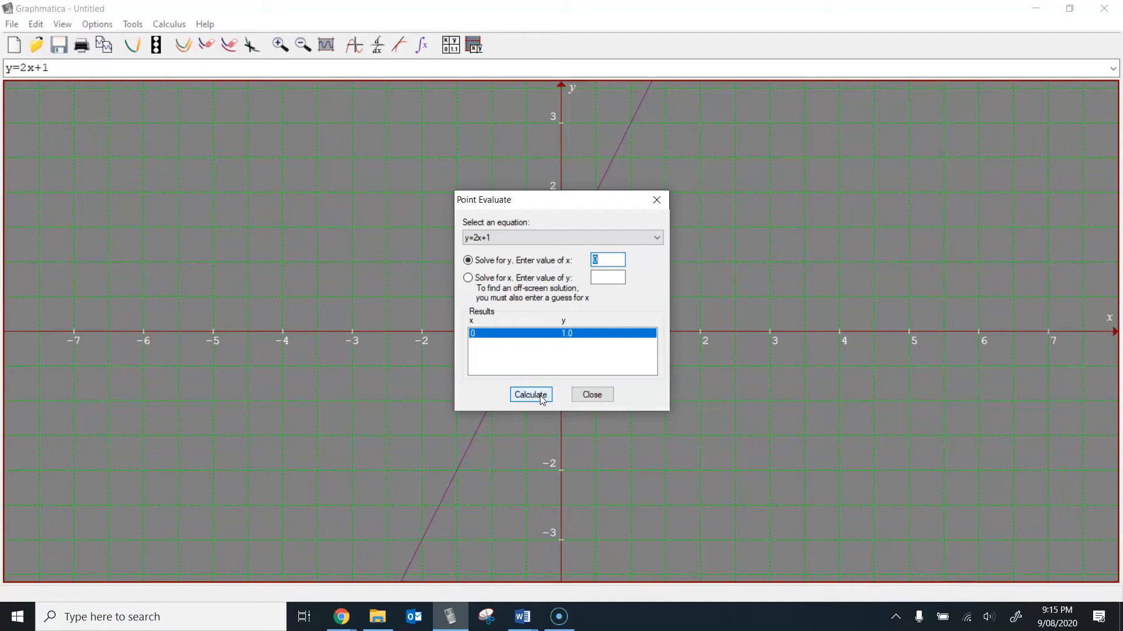
Step: In the Lesson 4 worksheet in Word, complete the y intercept of question a) as (0,1)
left_click(523, 617)
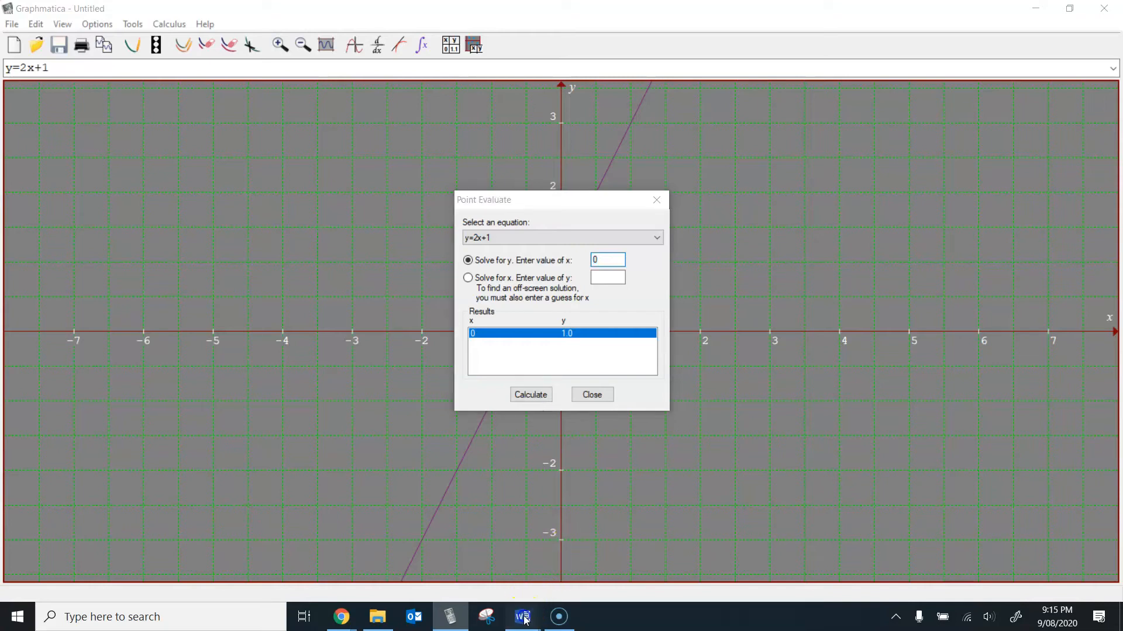
left_click(574, 552)
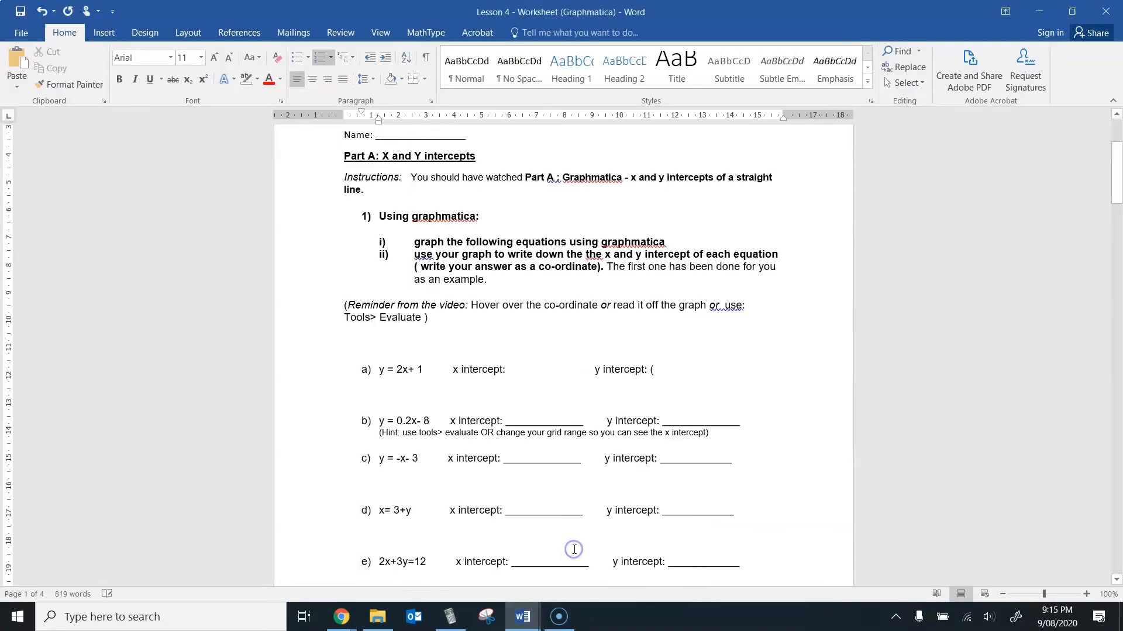
left_click(674, 374)
type("0,1)")
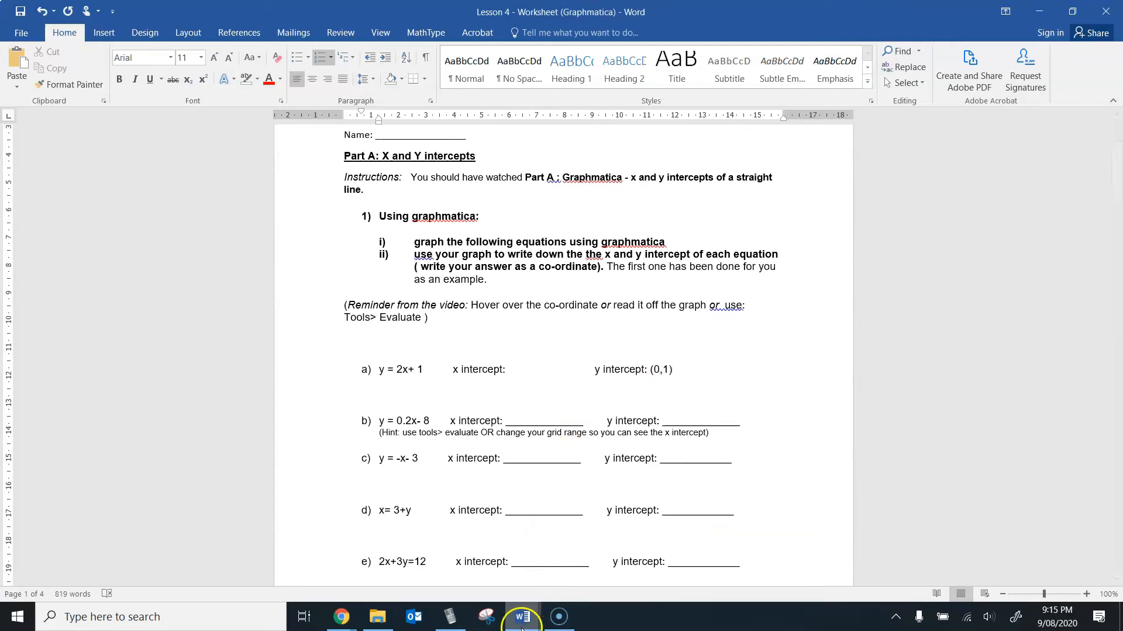
Step: Return to Graphmatica's Point Evaluate dialog, clear the x value, and solve y=2x+1 for x at y = 0
left_click(551, 622)
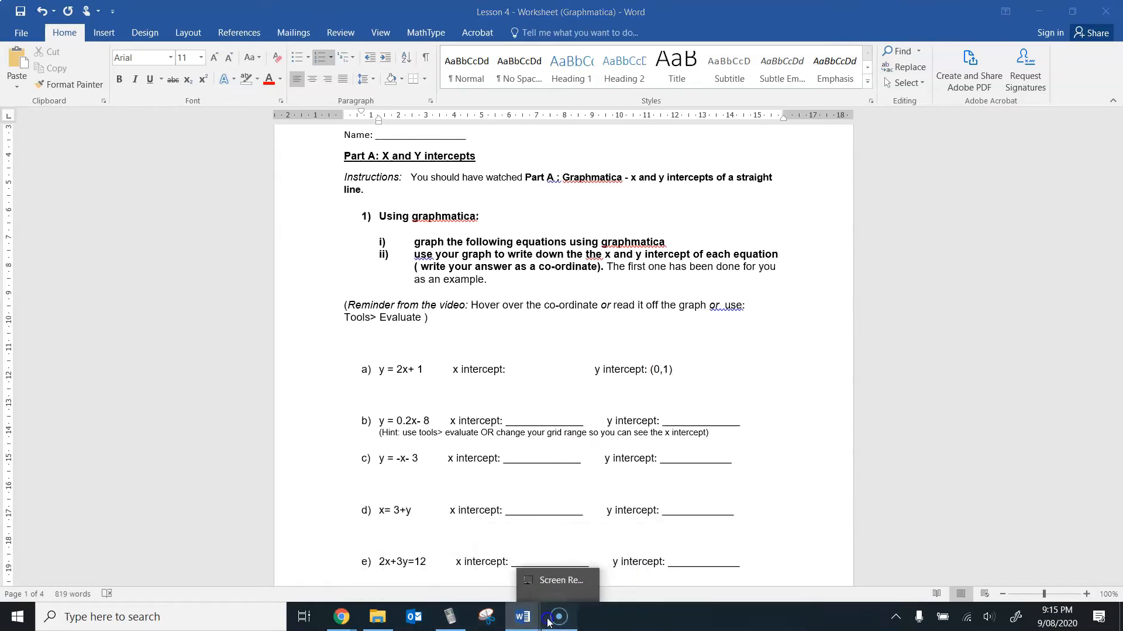
left_click(465, 622)
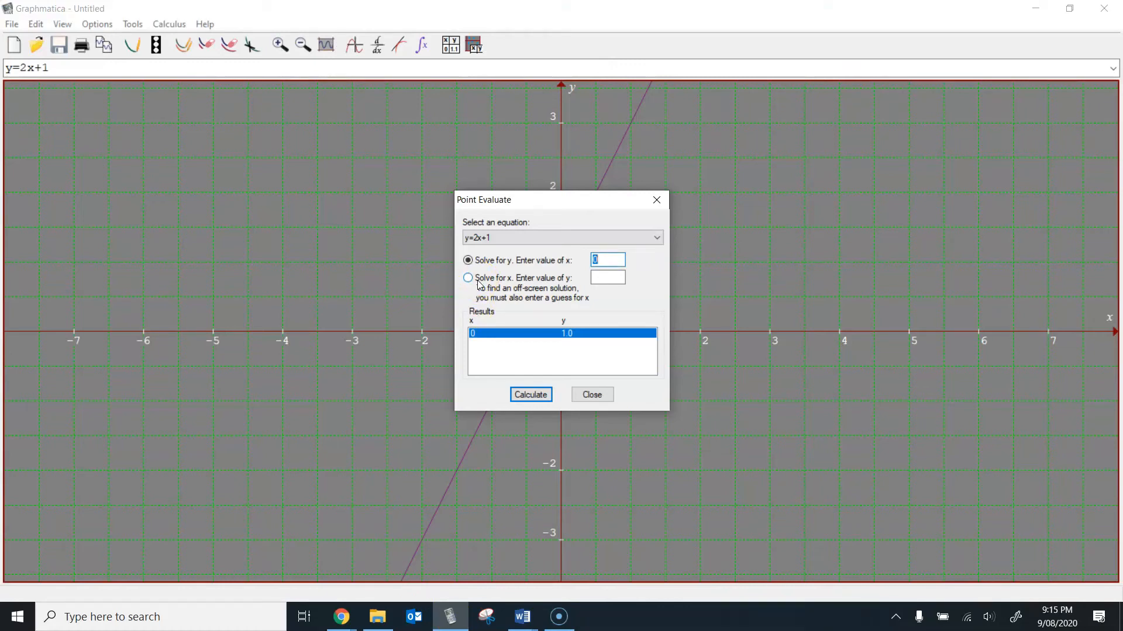
left_click(602, 255)
key("BackSpace")
left_click(464, 279)
left_click(614, 277)
left_click(542, 396)
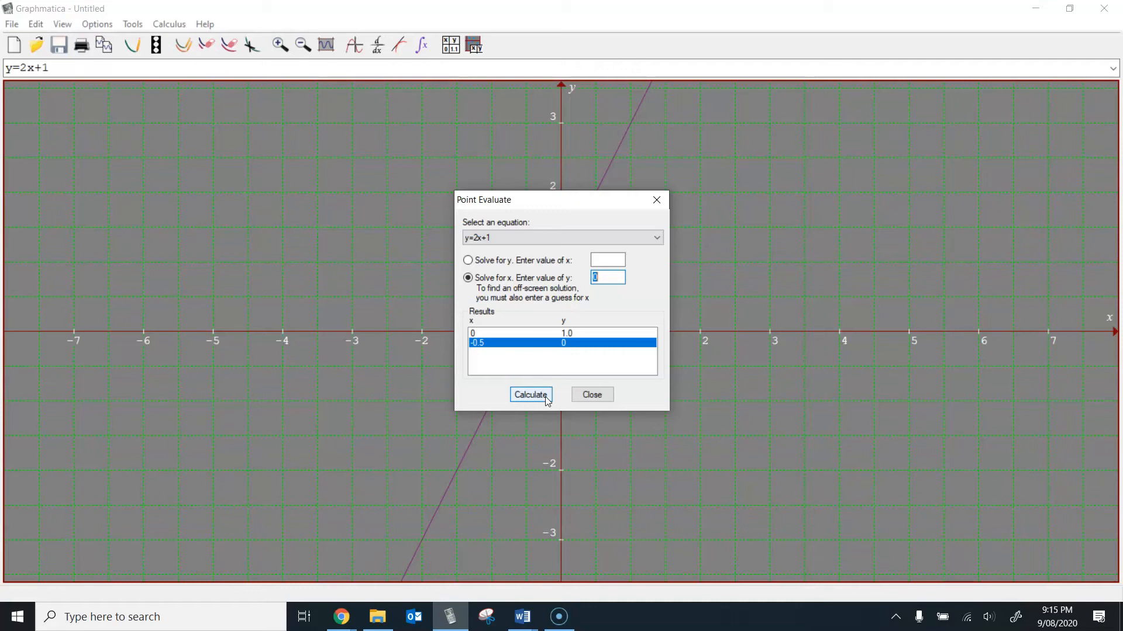
Step: In the Lesson 4 worksheet in Word, enter (-0.5,0) as the x intercept of question a)
left_click(522, 618)
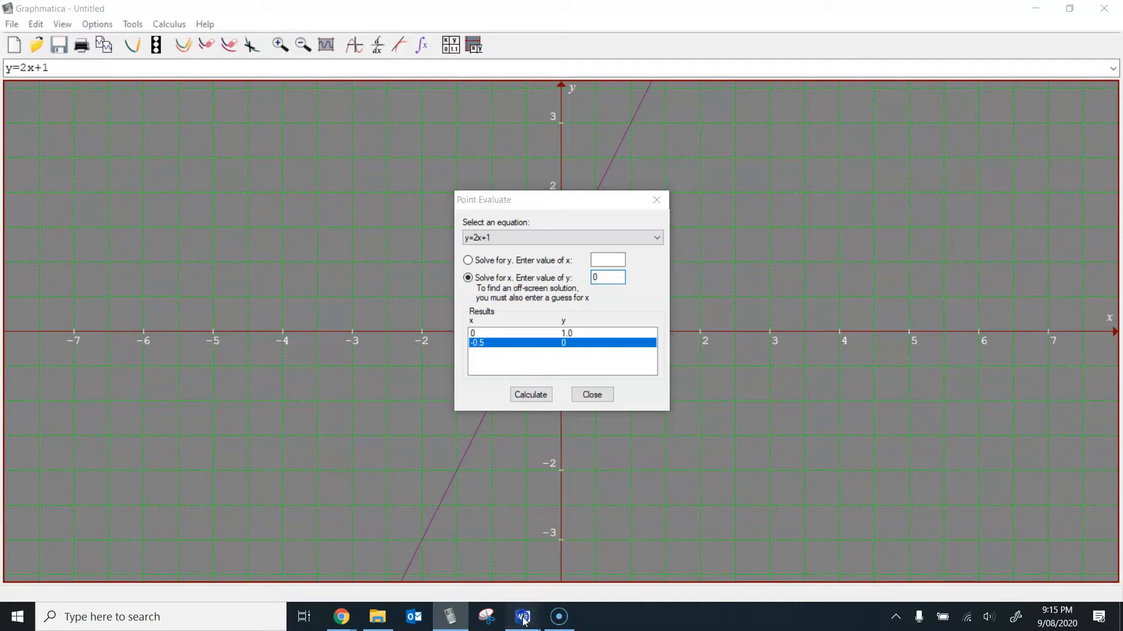
left_click(564, 573)
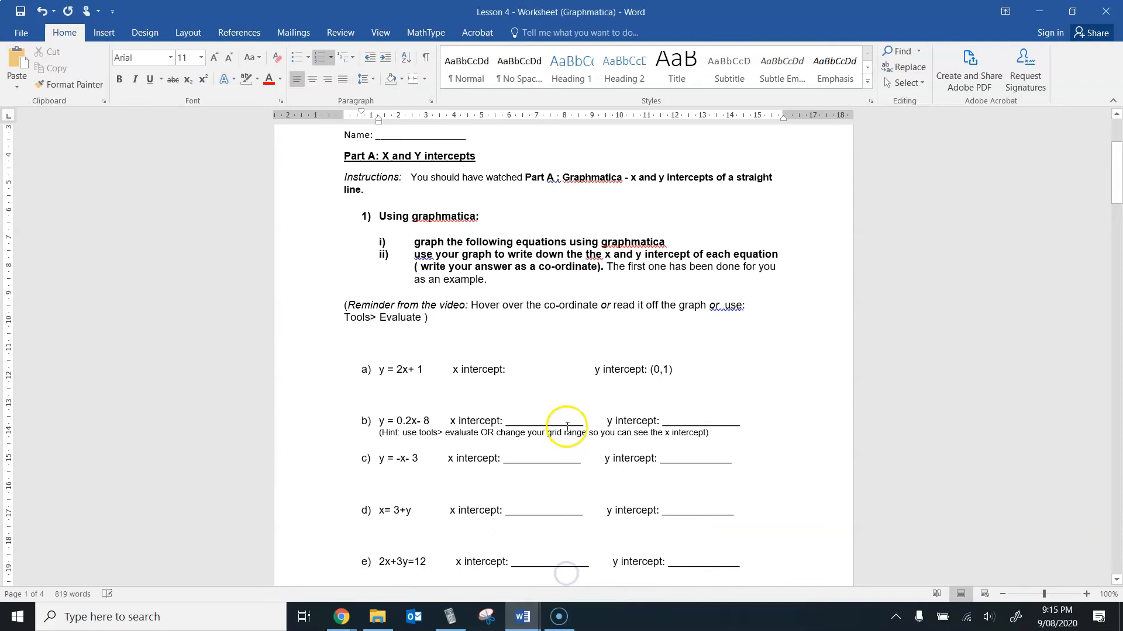
left_click(512, 372)
type("(-0")
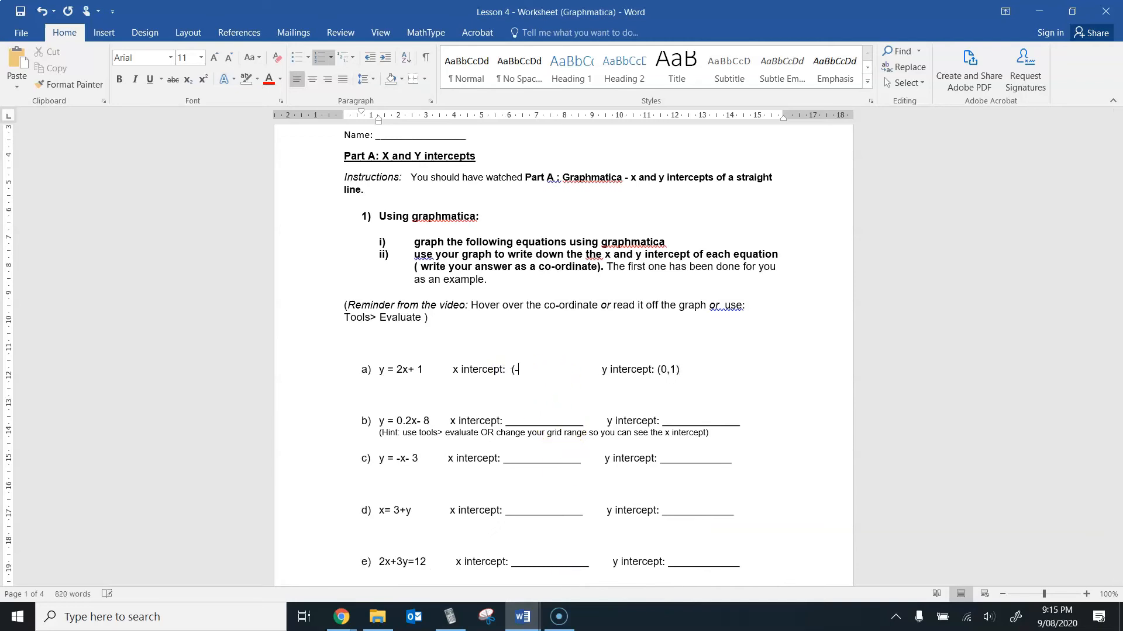
type(".5,0)")
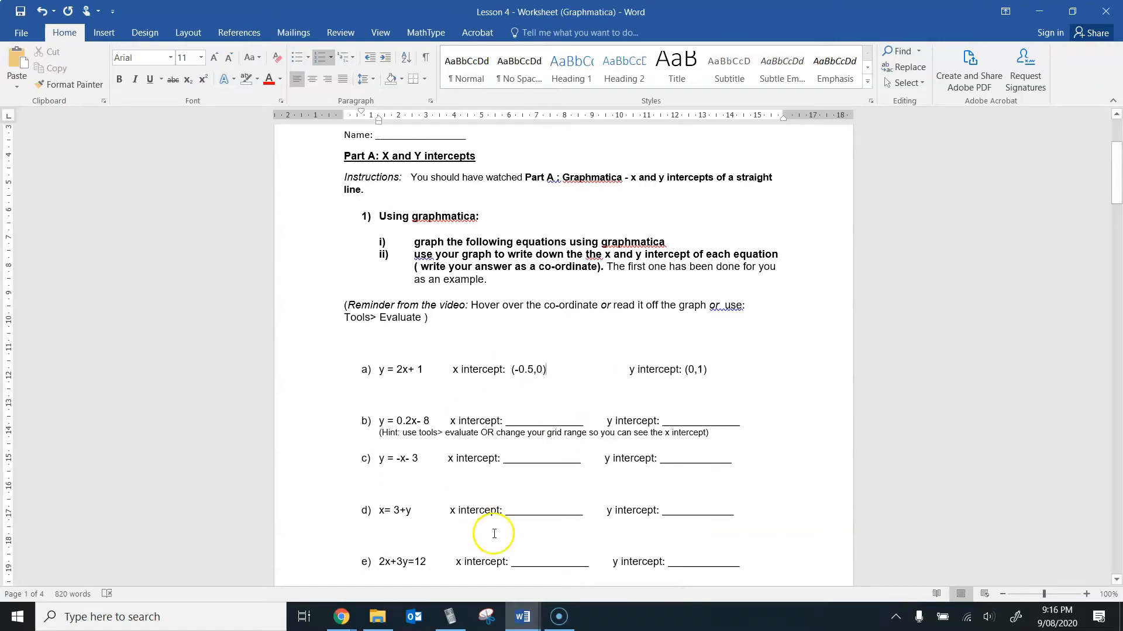
Step: Switch to Graphmatica, close the point evaluation, and review how the Evaluate tool is opened before dismissing it again
left_click(548, 619)
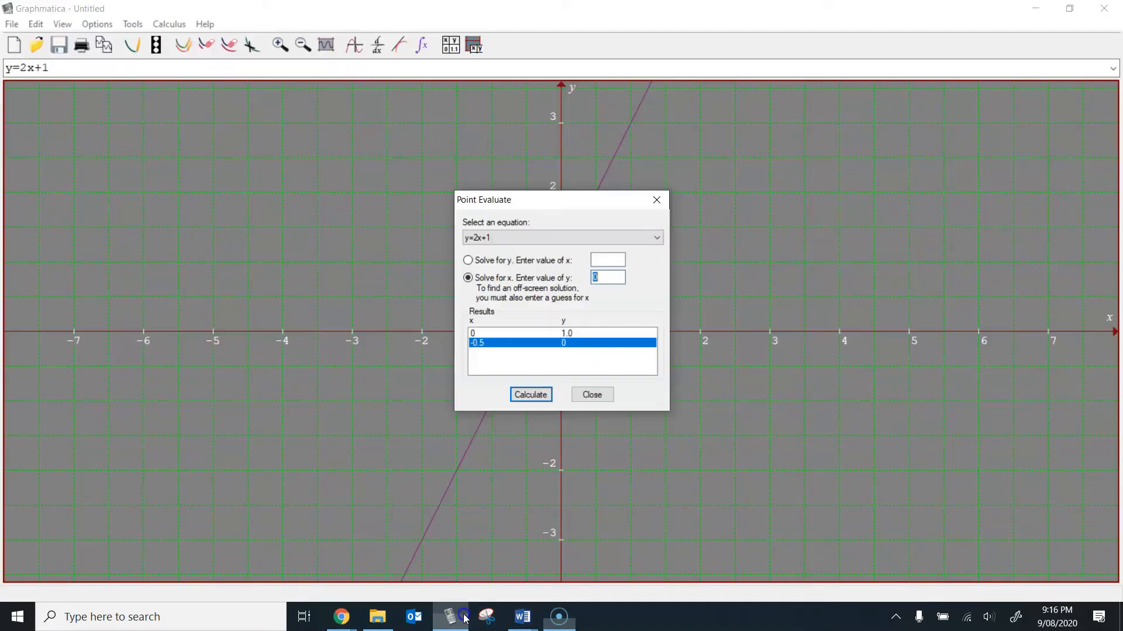
left_click(463, 618)
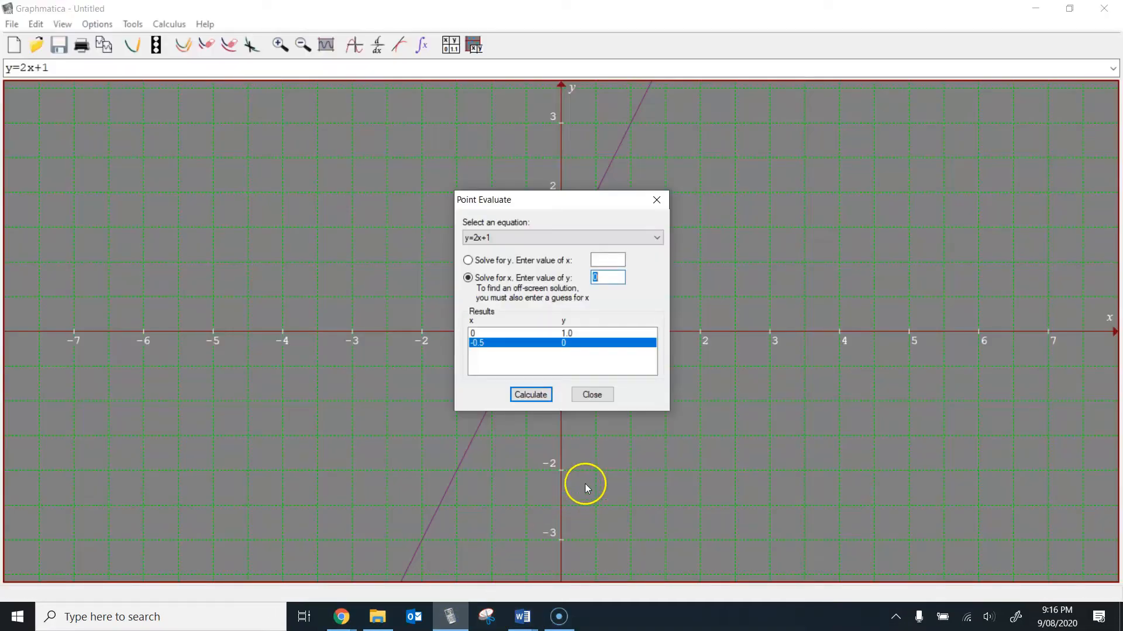
left_click(592, 395)
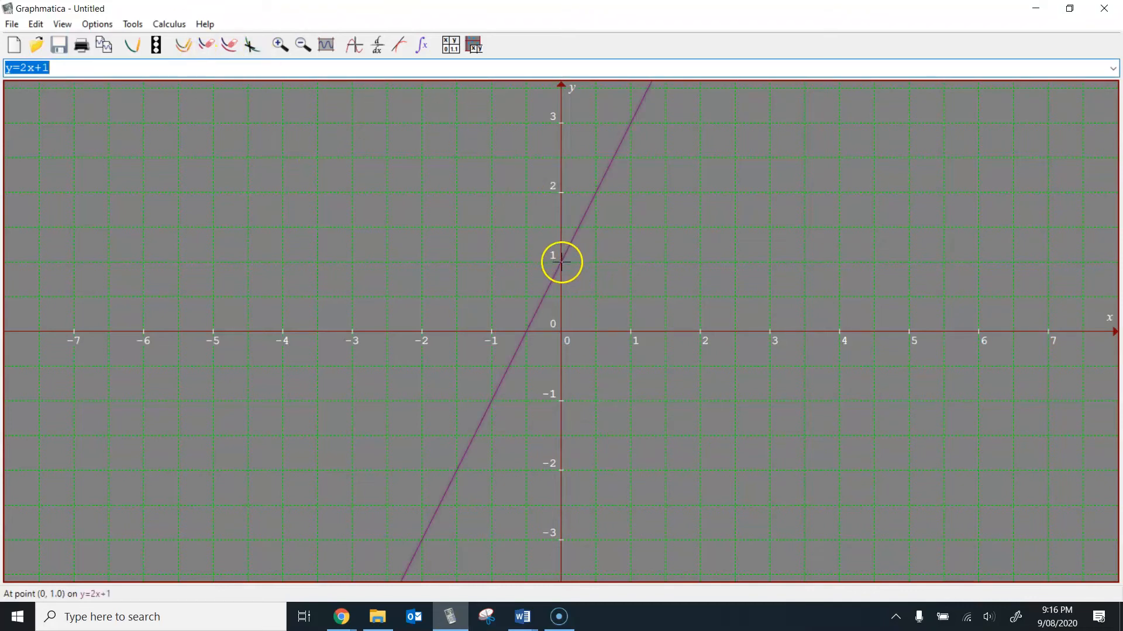
left_click(139, 25)
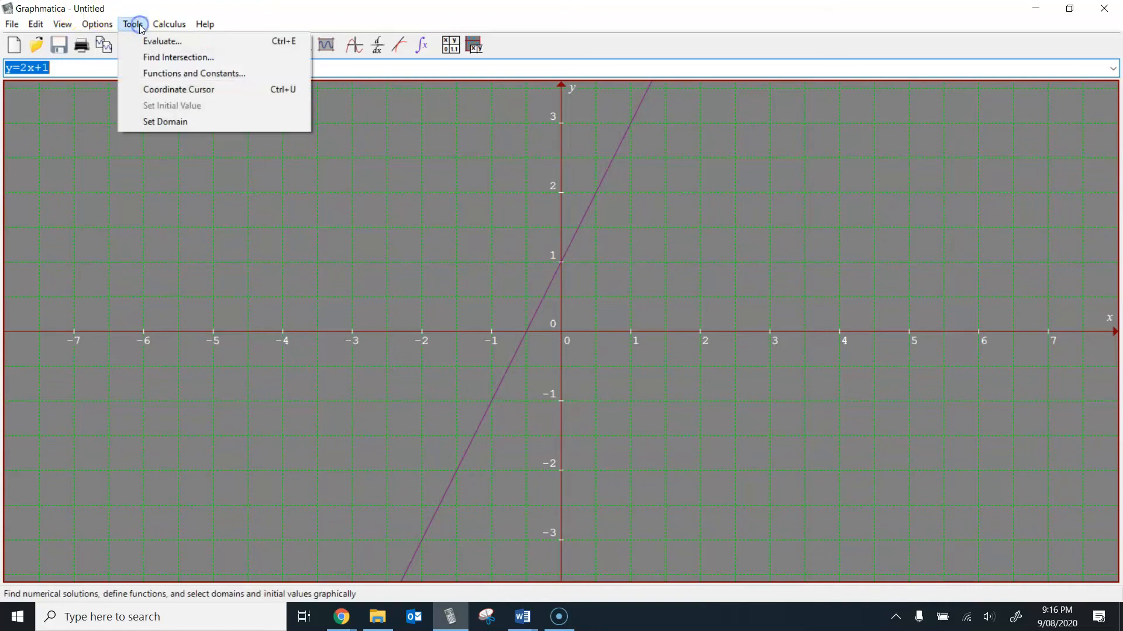
left_click(139, 41)
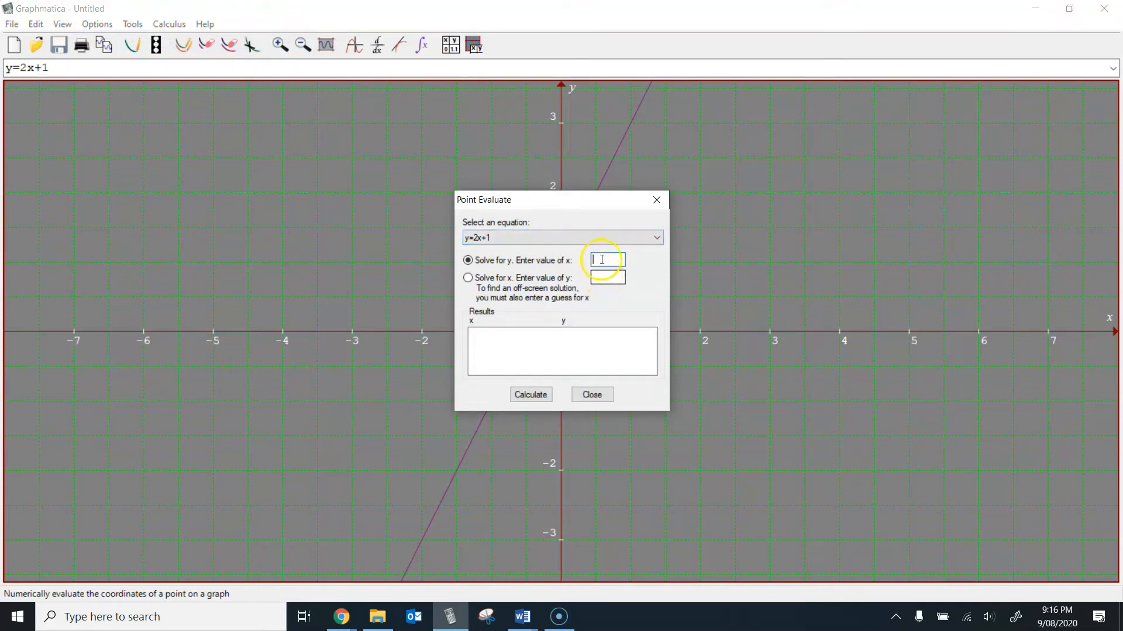
left_click(593, 395)
Step: Return to the Lesson 4 worksheet in Word and view the remaining Part A questions b) to e)
mouse_move(522, 617)
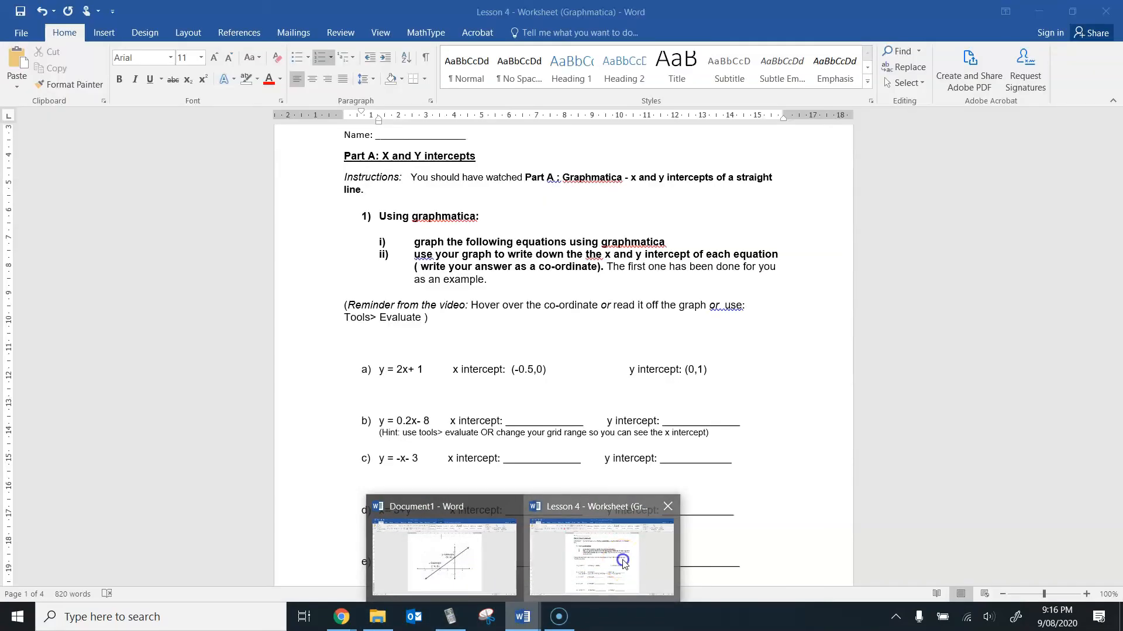
left_click(623, 563)
mouse_move(1117, 163)
left_mouse_down()
mouse_move(1118, 184)
mouse_move(1119, 169)
left_mouse_up()
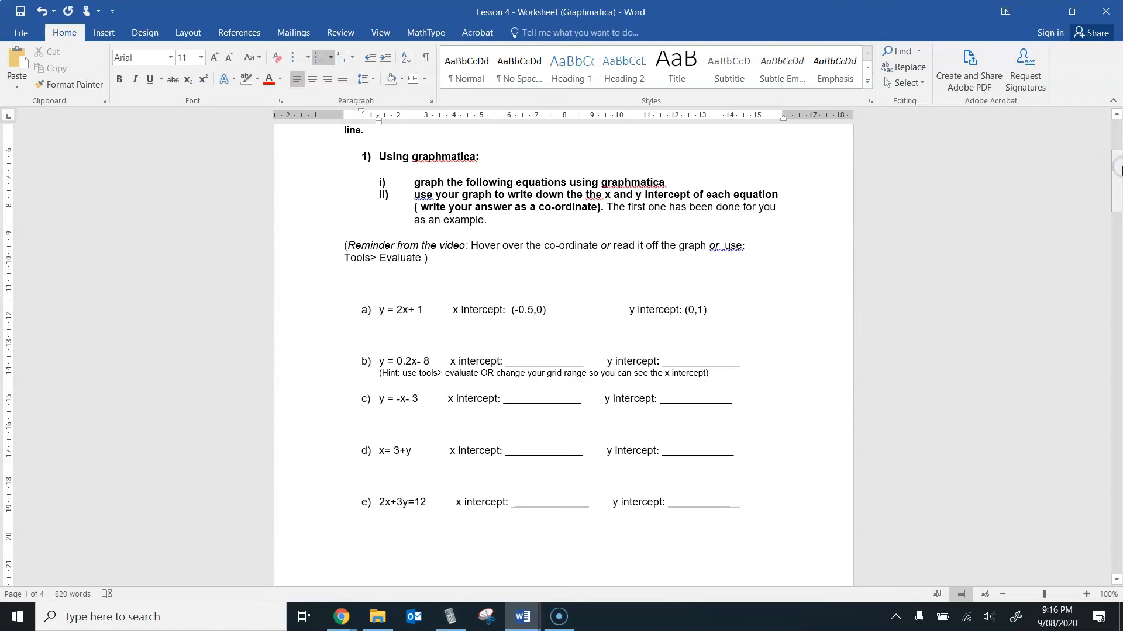
Step: View question 2 in the Lesson 4 worksheet, switch to Graphmatica, and delete the y=2x+1 graph
left_click_drag(1121, 171, 1120, 257)
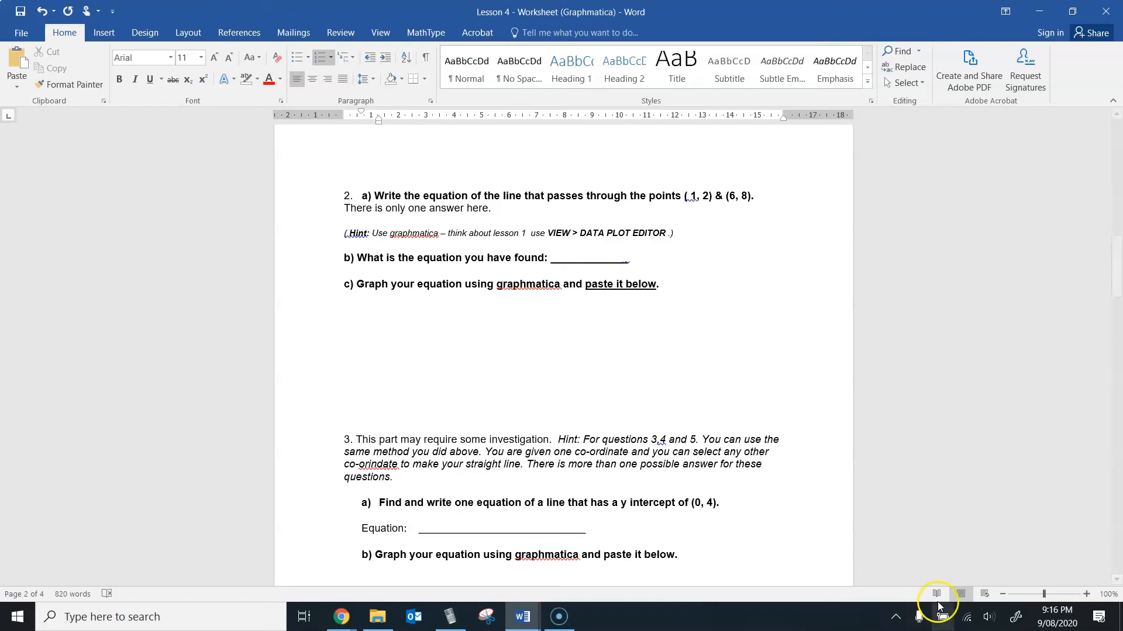
left_click(465, 618)
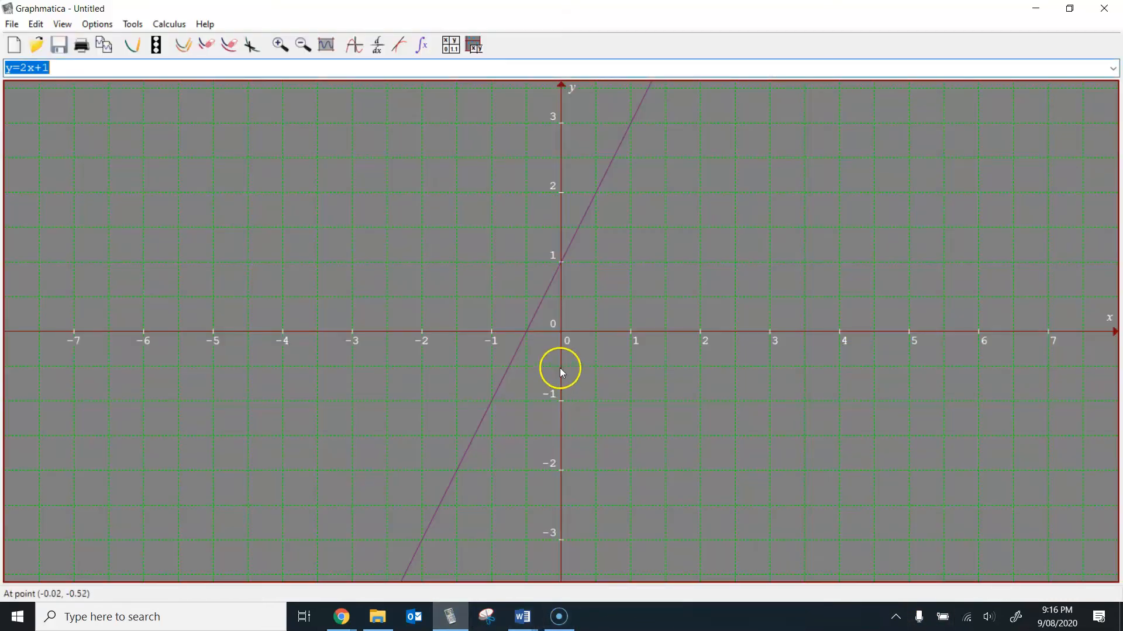
right_click(518, 347)
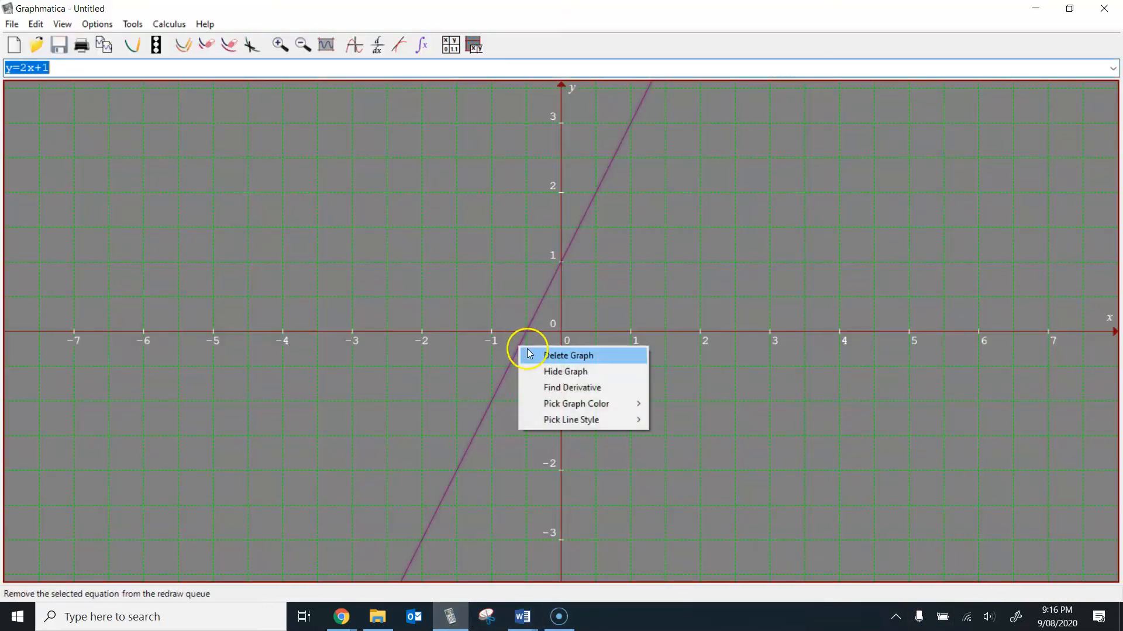
left_click(533, 356)
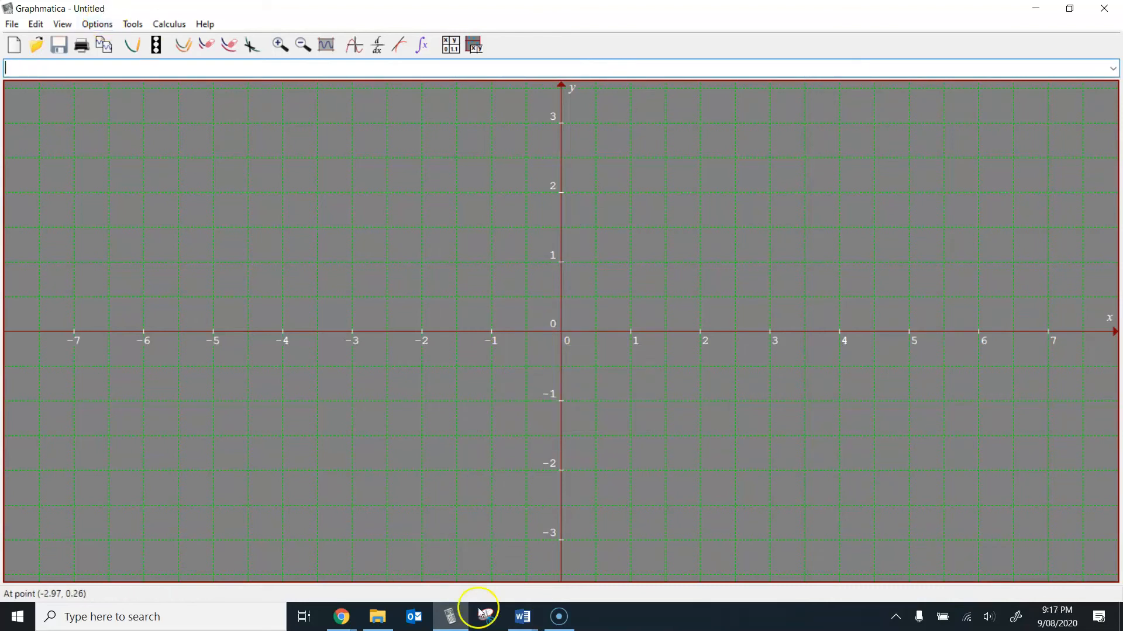
Step: Show the Data Plot Editor beside the empty graph grid
left_click(133, 24)
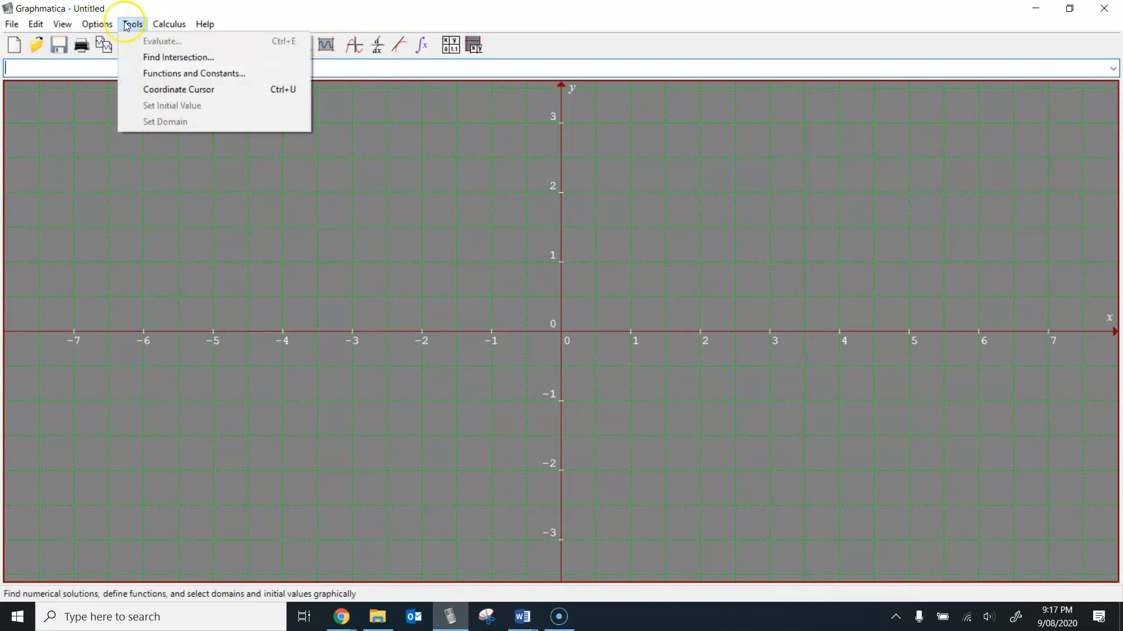
mouse_move(66, 26)
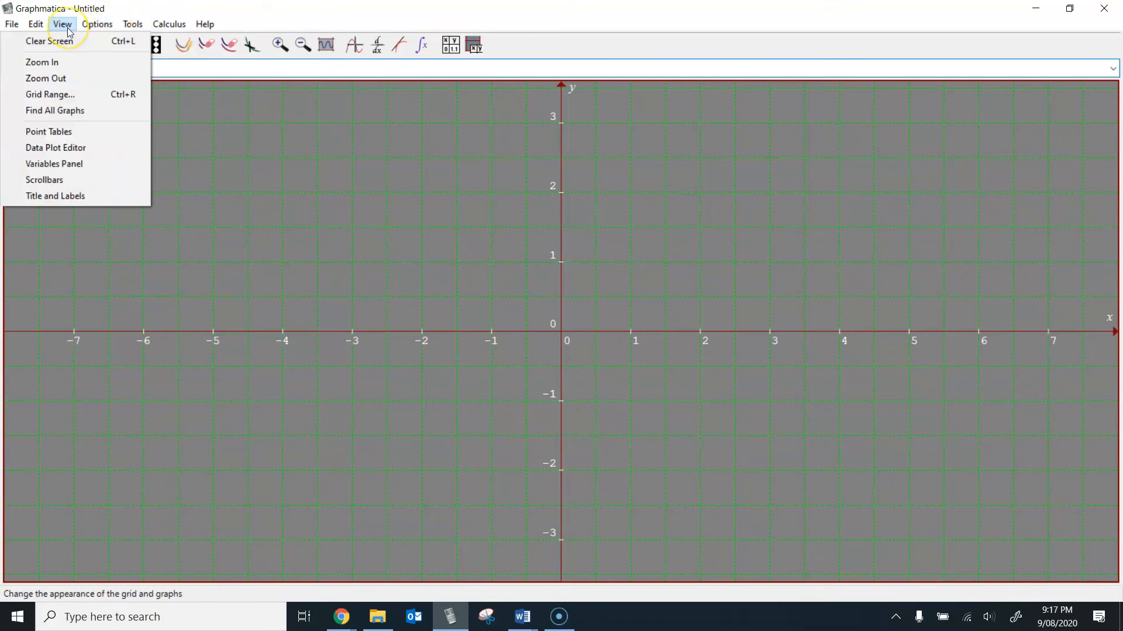
left_click(72, 144)
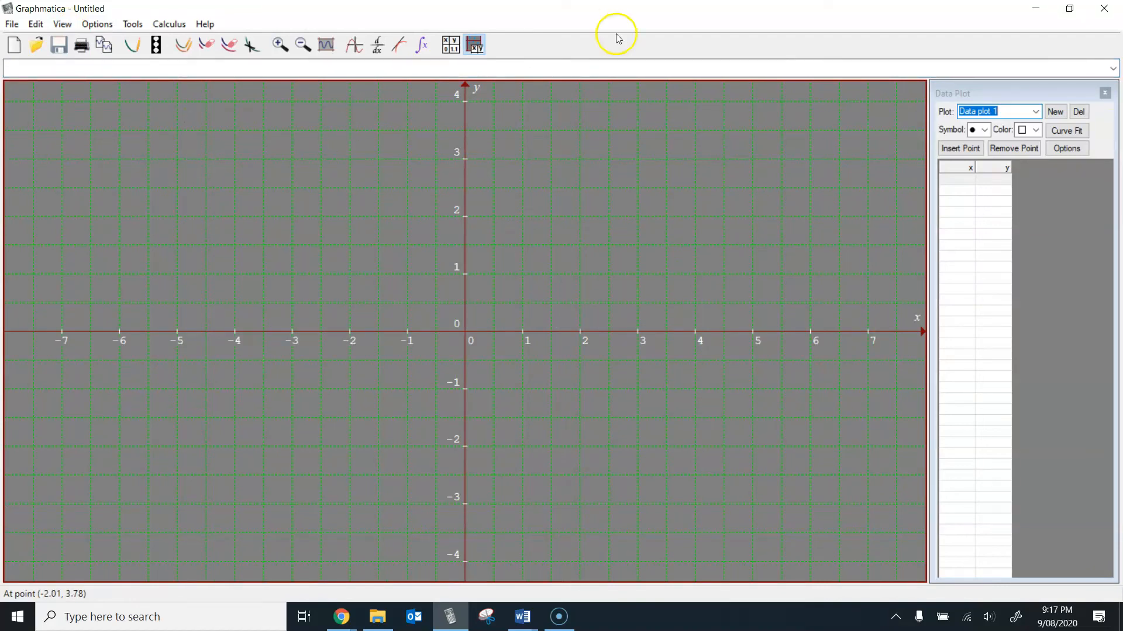
Step: Check the points of question 2 in the Word worksheet and enter (1, 2) and (6, 8) in Graphmatica's data plot 1
left_click(521, 616)
left_click(566, 595)
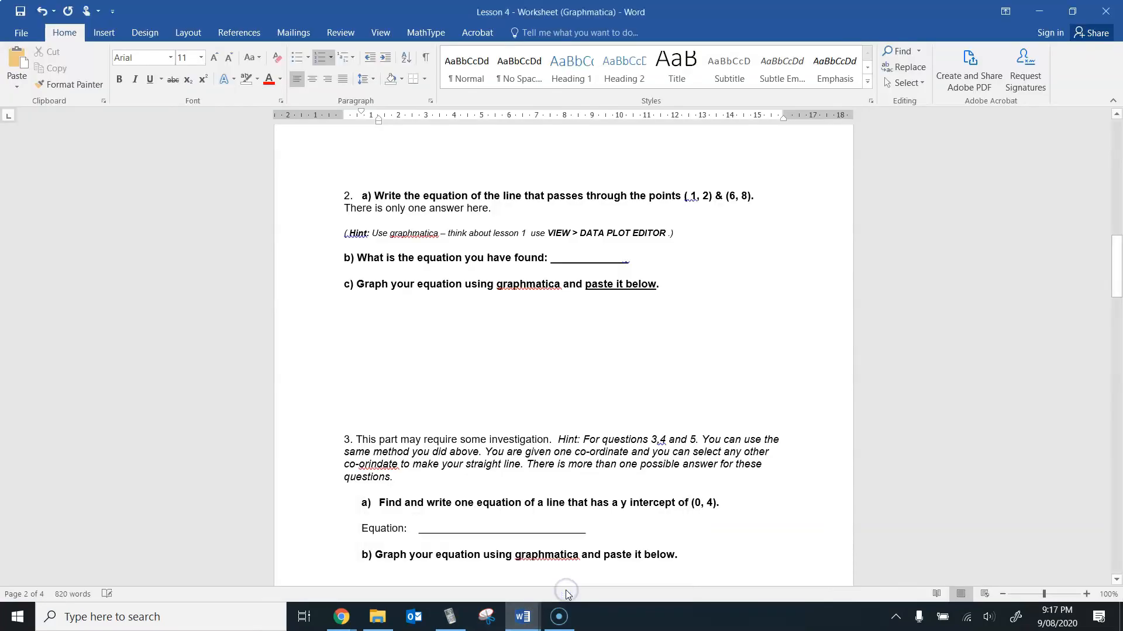
left_click(451, 619)
left_click(969, 181)
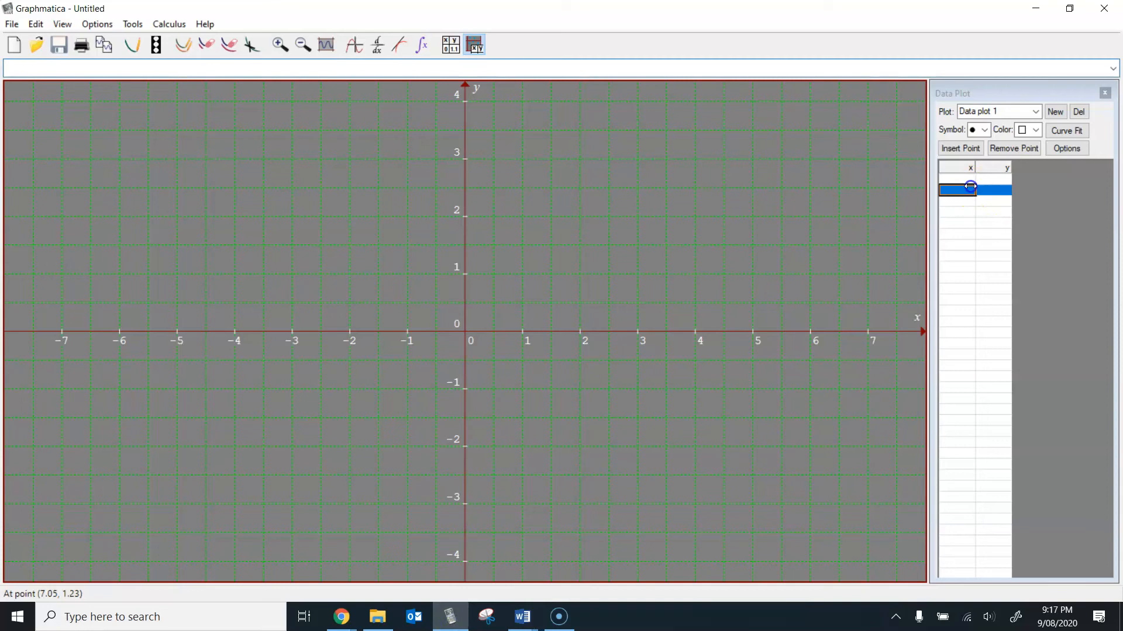
key("Tab")
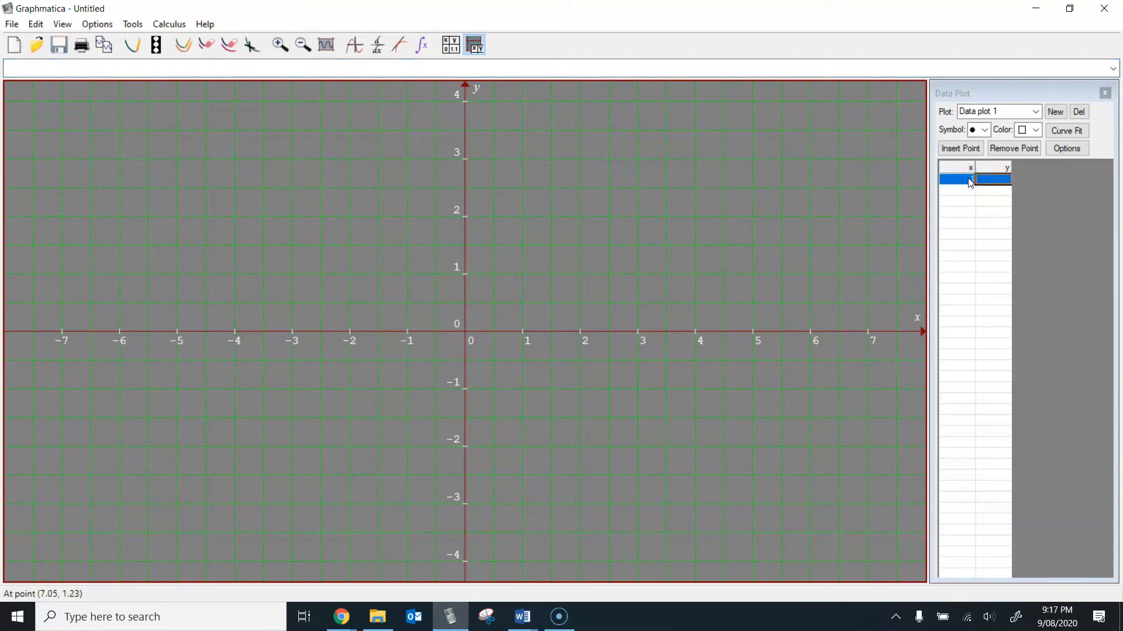
type("2")
key("Return")
type("6")
key("Tab")
type("8")
key("Return")
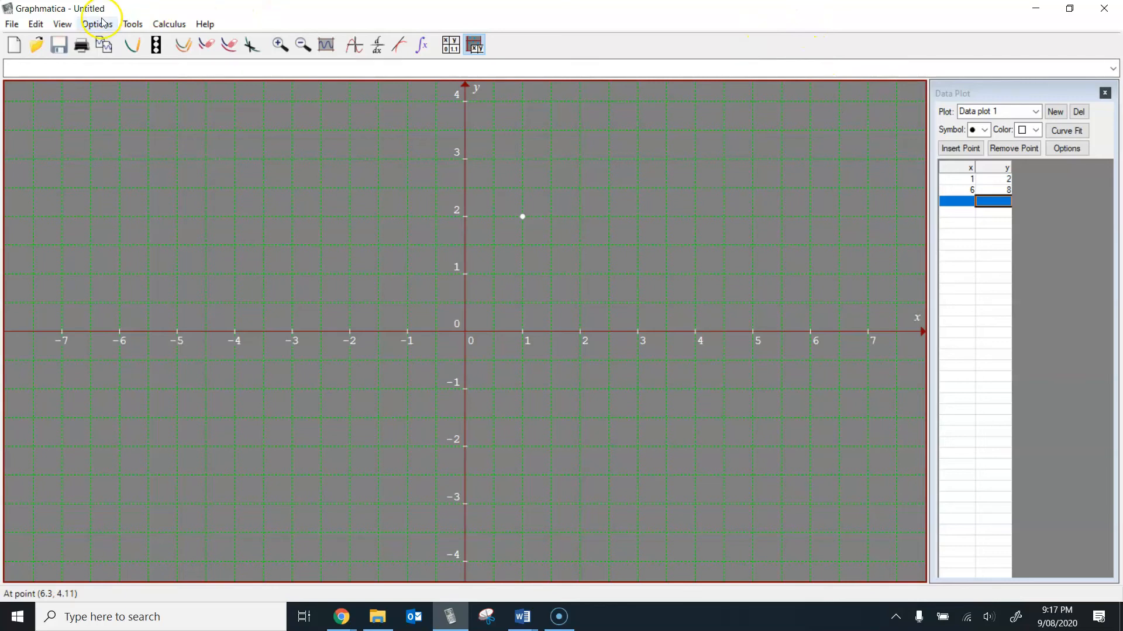
Step: Raise the top limit in Grid Range so the plotted point (6, 8) fits on the grid
left_click(61, 23)
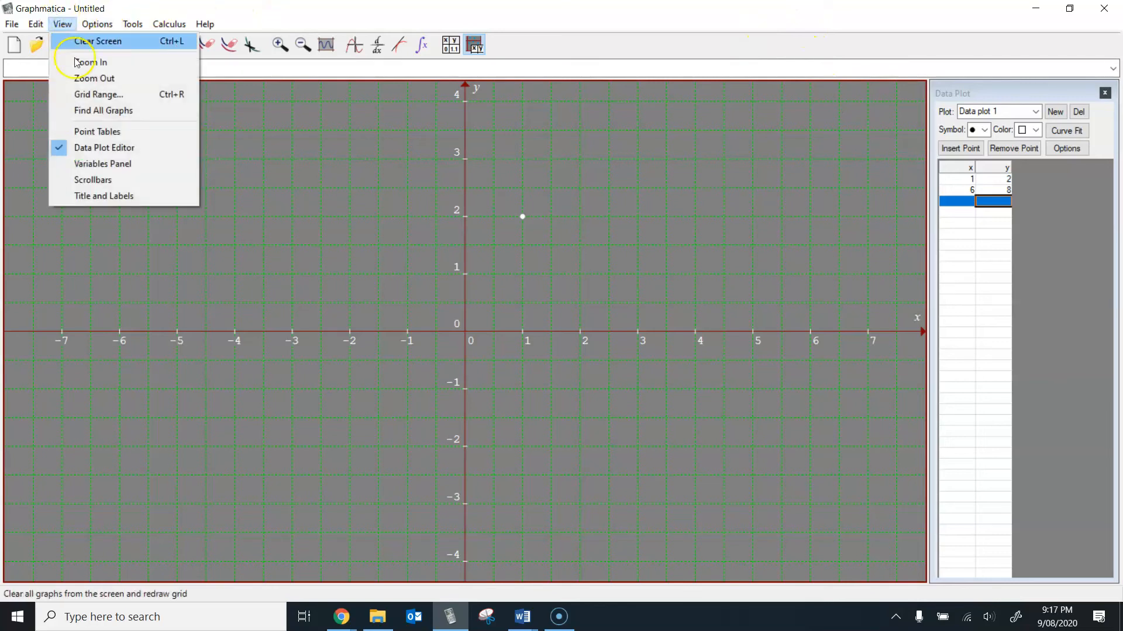
left_click(85, 94)
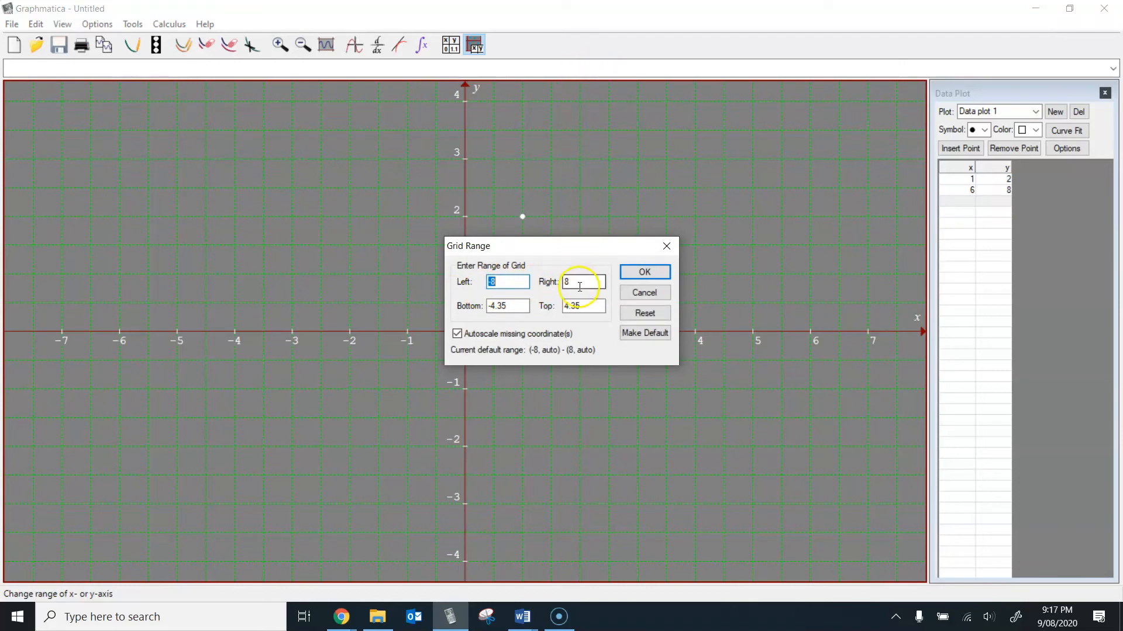
left_click(579, 306)
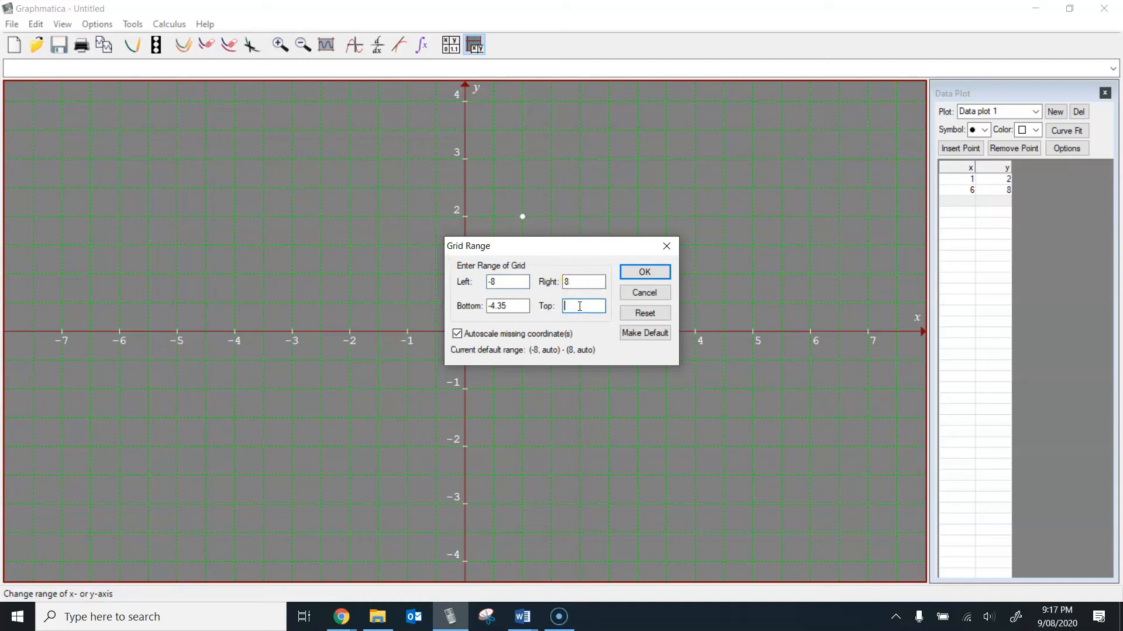
left_click(646, 273)
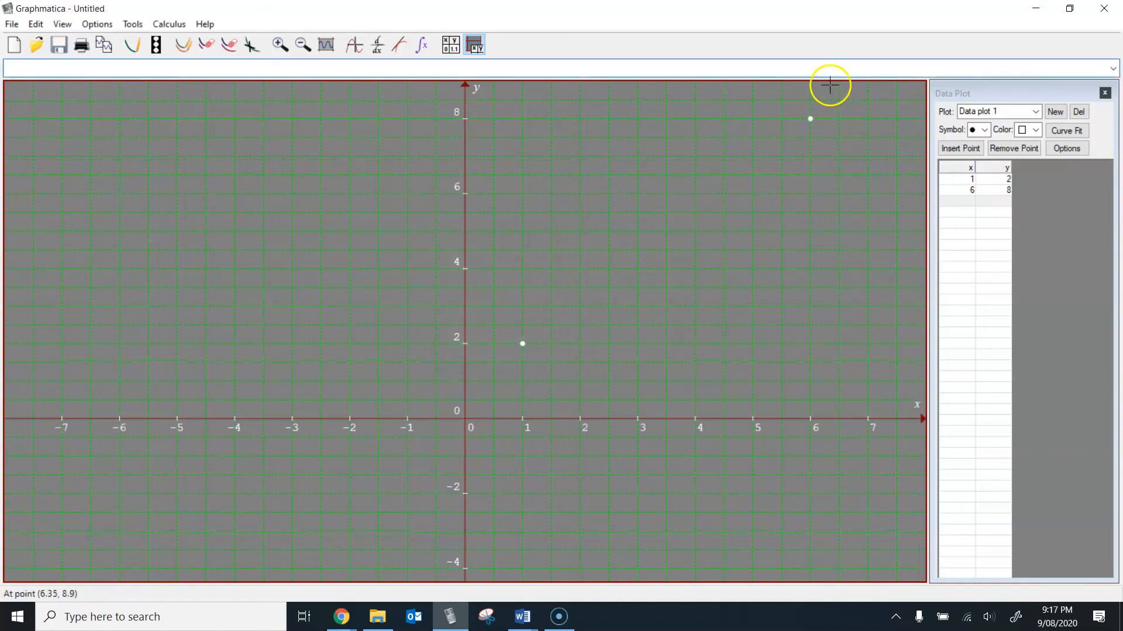
left_click(808, 119)
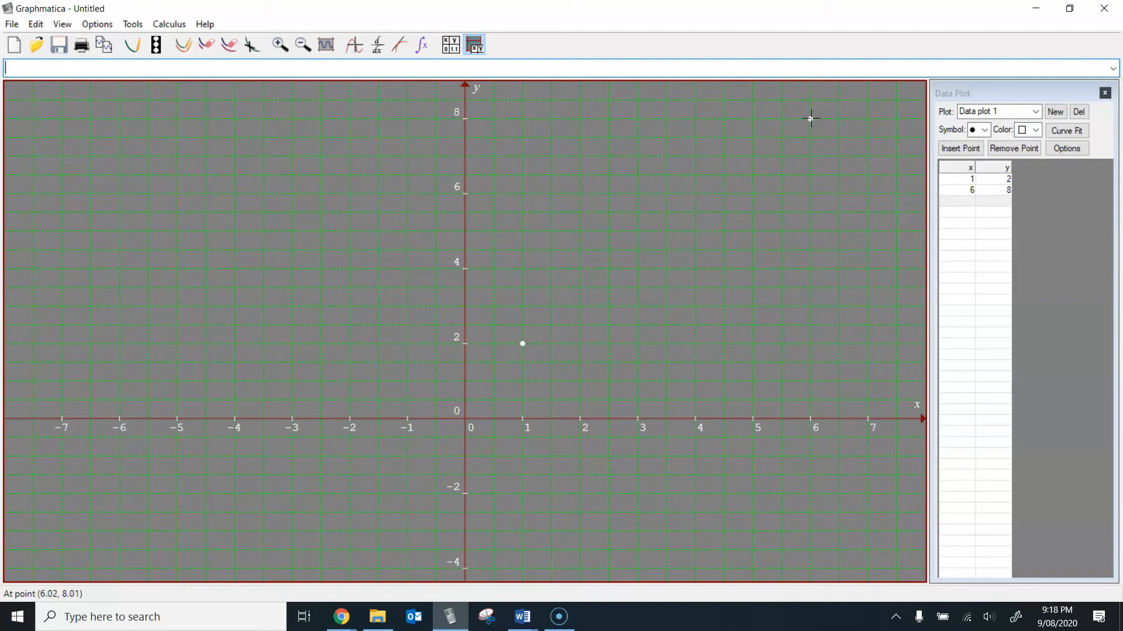
Step: Fit a line through the two data plot points with Curve Fit and select it to read its equation
left_click(1079, 153)
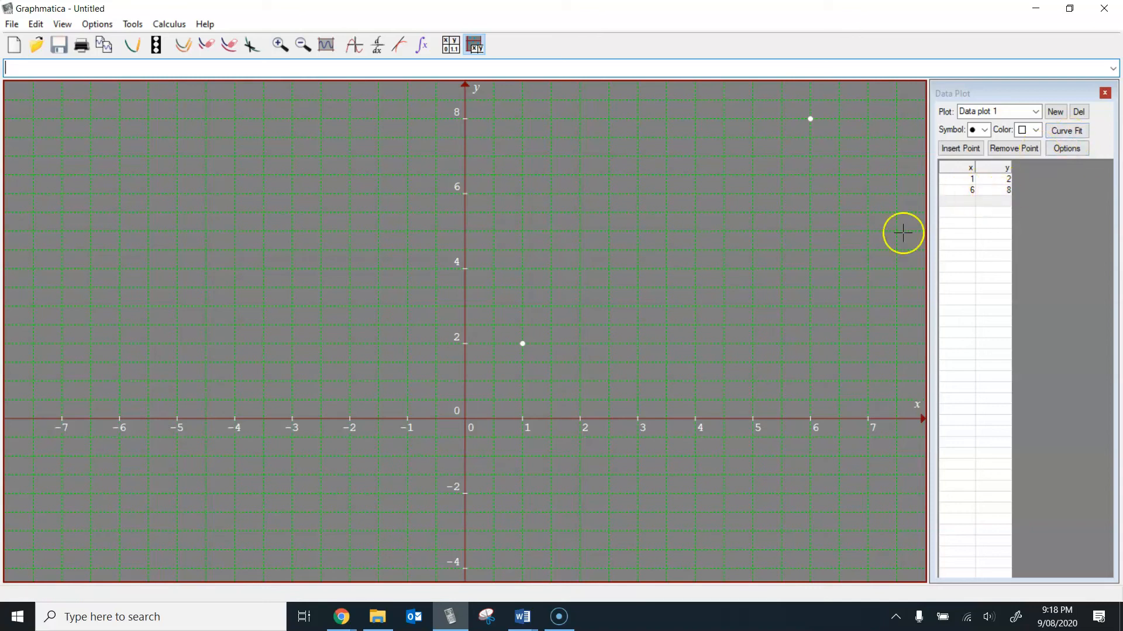
left_click(1064, 134)
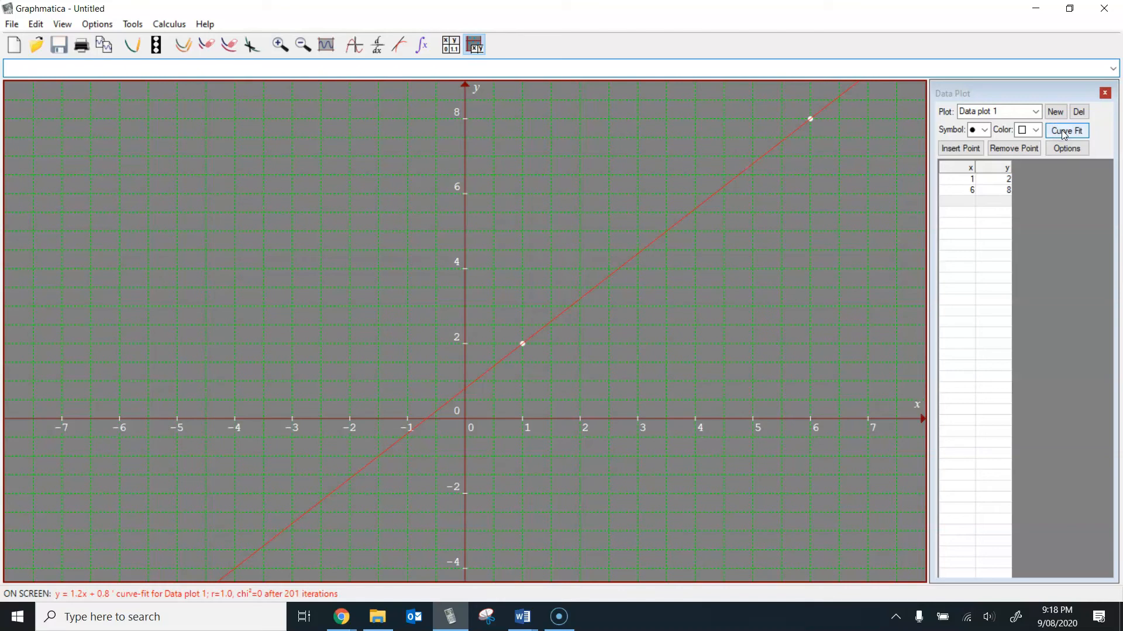
left_click(665, 232)
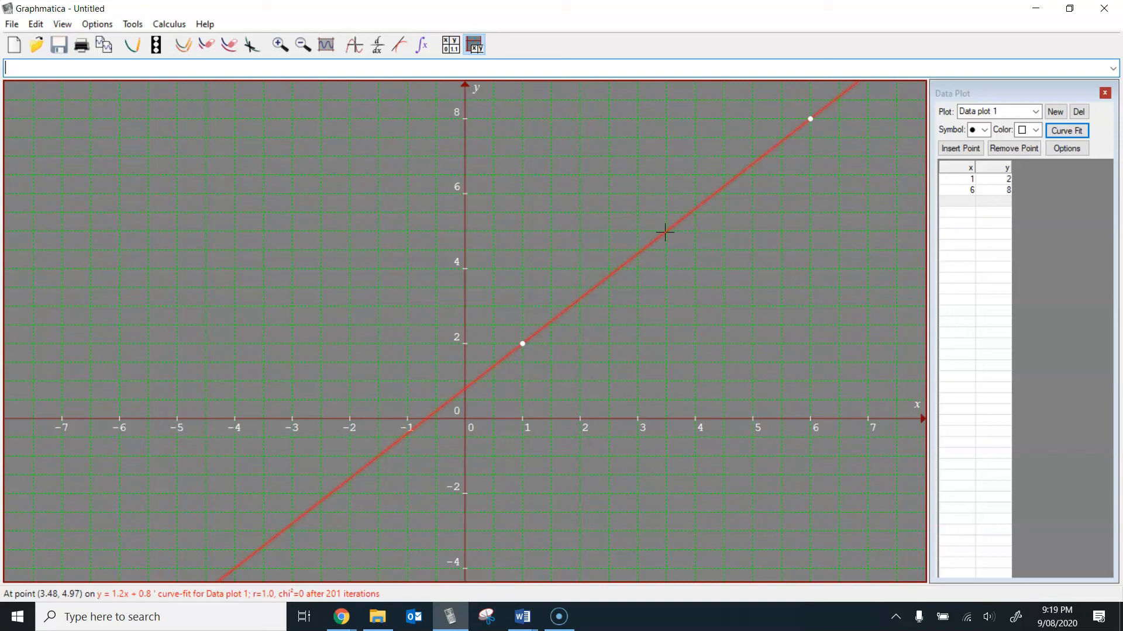
Step: Switch to the Lesson 4 worksheet in Word and examine questions 3 to 5, noting the y intercept of (0, 4) in question 3 a)
left_click(522, 617)
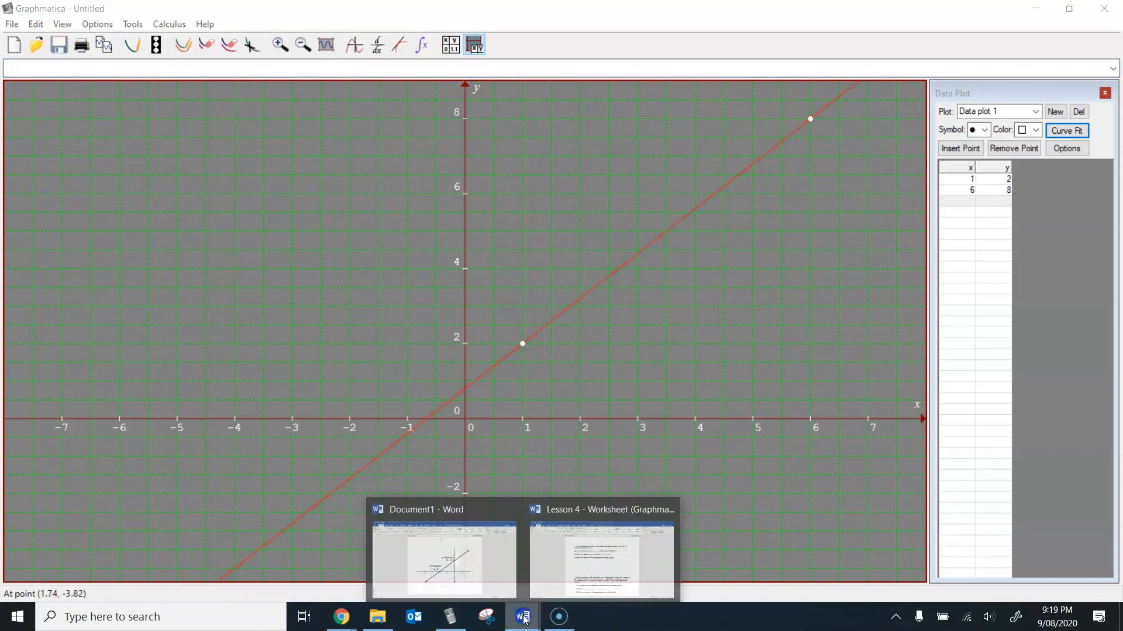
left_click(591, 579)
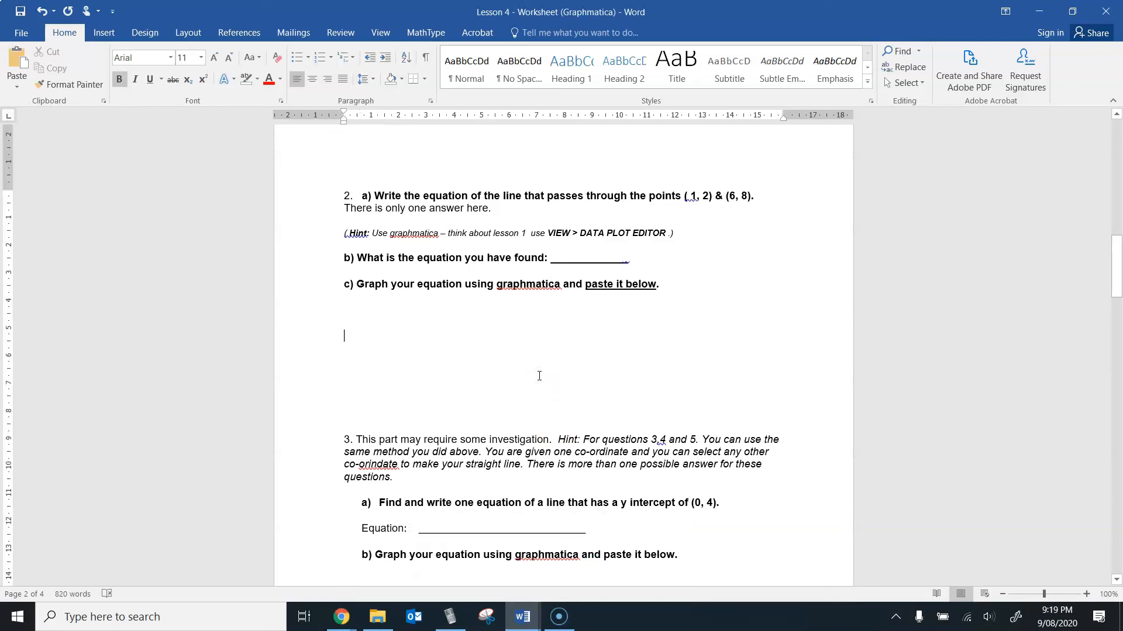
left_click(539, 376)
key("Down")
key("Down")
key("Down")
key("Down")
key("Down")
key("Down")
key("Down")
key("Down")
key("Down")
key("Down")
key("Down")
key("Down")
key("Down")
key("Down")
key("Down")
key("Down")
key("Down")
key("Down")
key("Down")
key("Down")
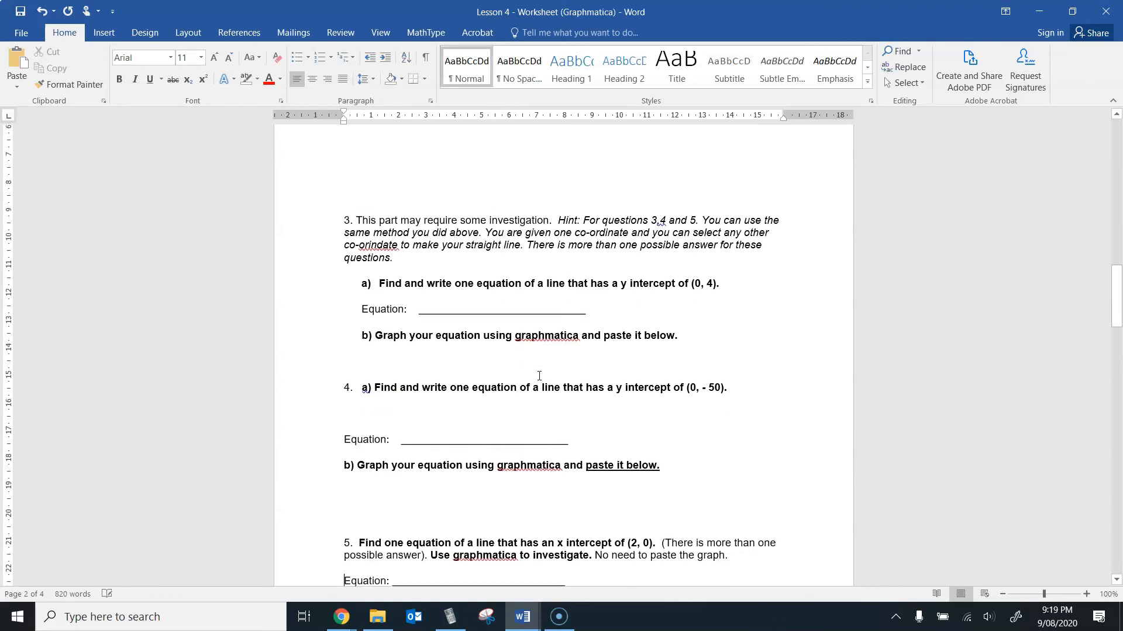
key("Up")
key("Up")
key("Up")
key("Up")
key("Up")
key("Up")
key("Up")
key("Up")
key("Up")
key("Down")
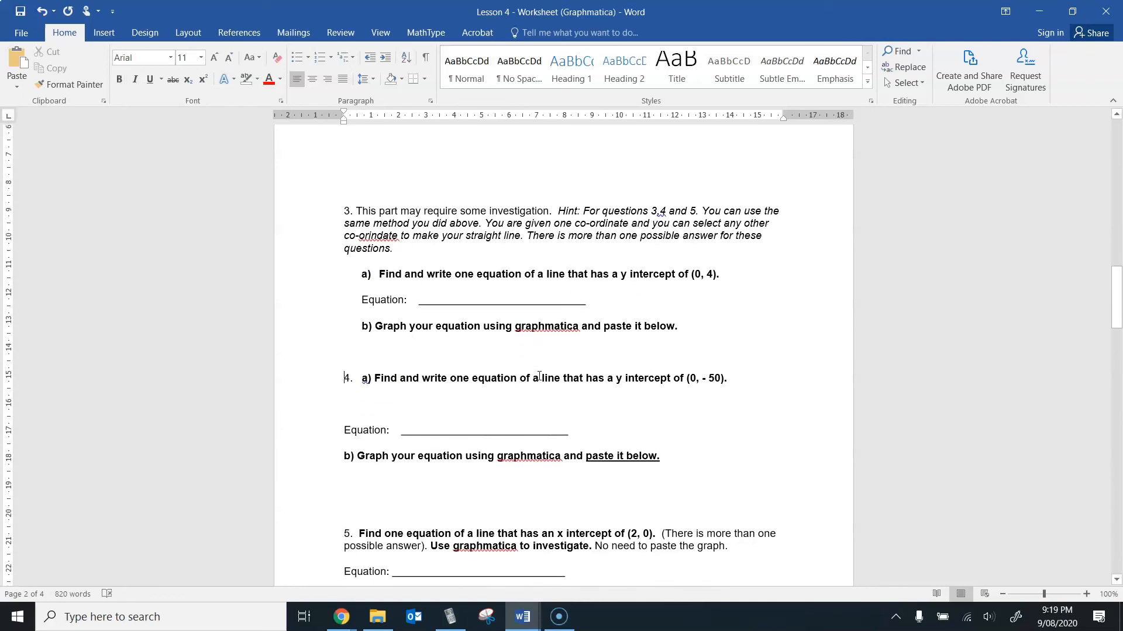
key("Up")
key("Up")
key("Up")
key("Up")
key("Up")
key("Up")
key("Up")
key("Up")
key("Up")
key("Up")
key("Up")
key("Up")
key("Up")
key("Up")
key("Up")
key("Up")
key("Up")
key("Up")
key("Up")
key("Up")
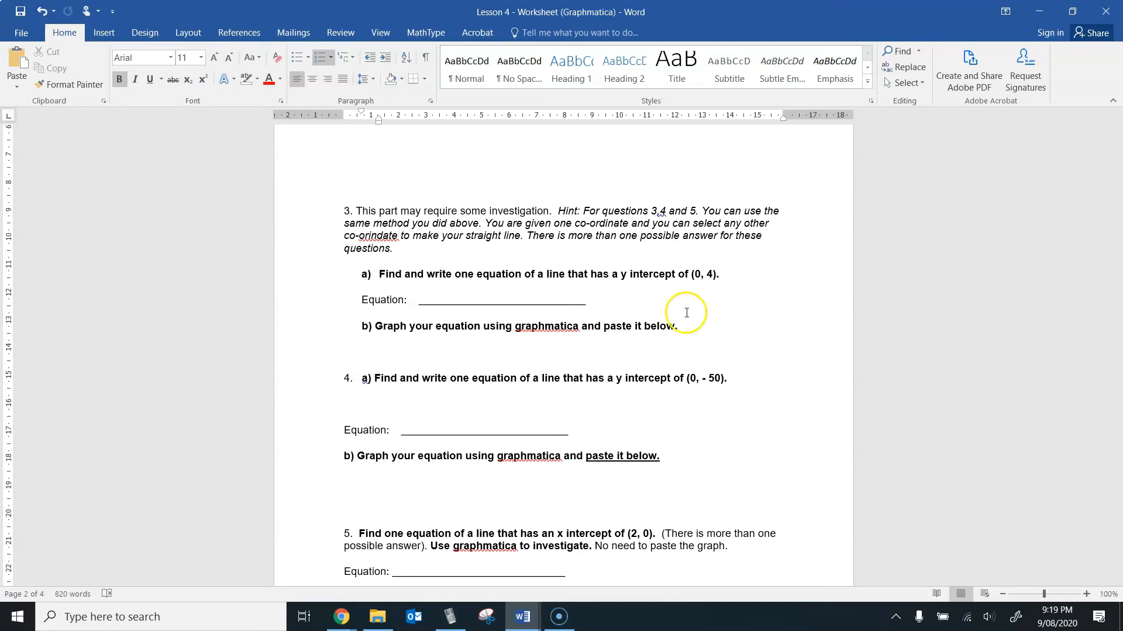
left_click_drag(715, 270, 694, 273)
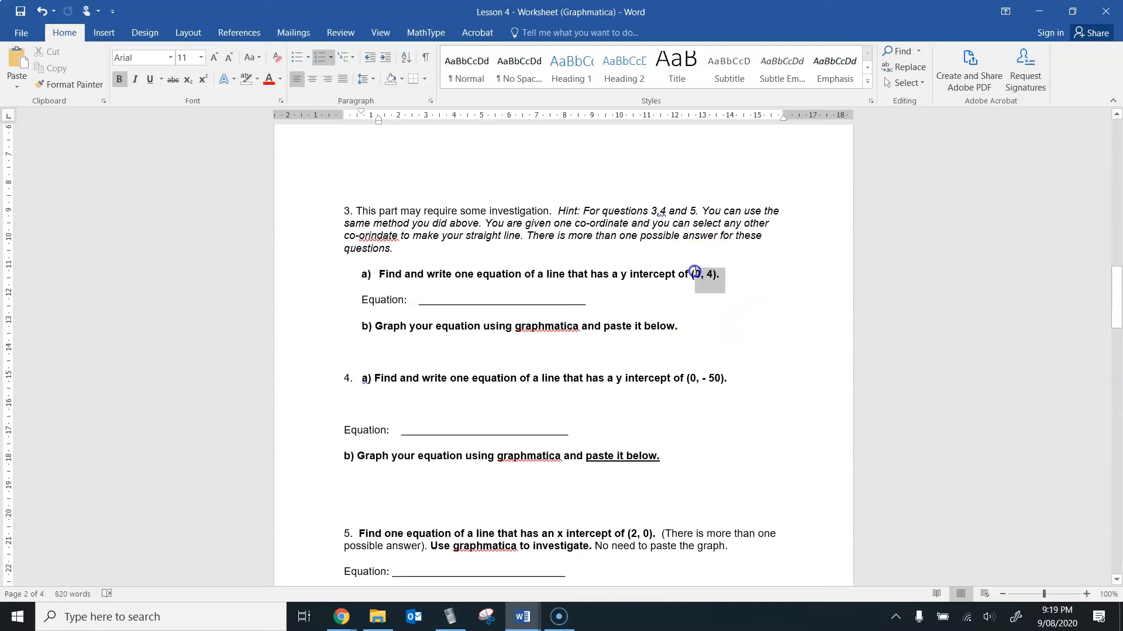
left_click(692, 275)
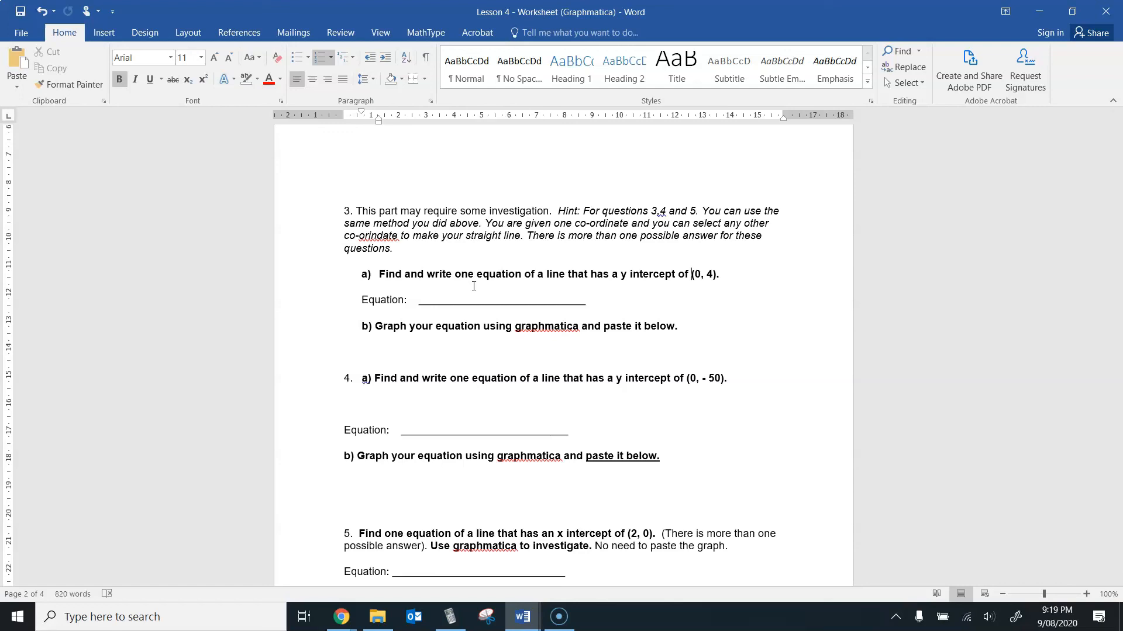
mouse_move(343, 624)
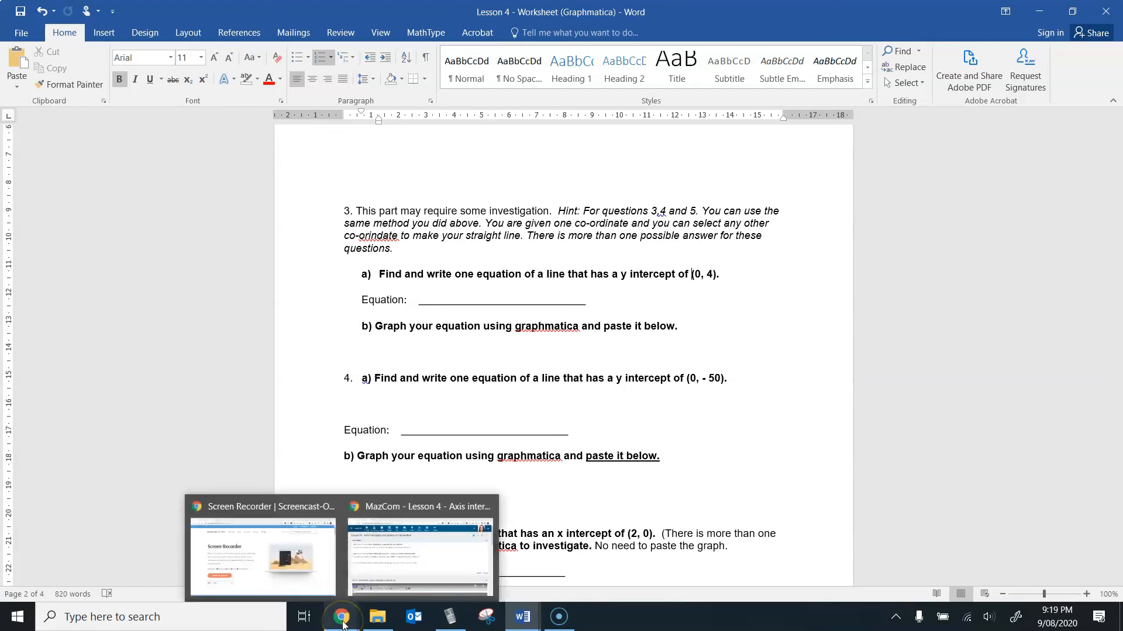
left_click(713, 460)
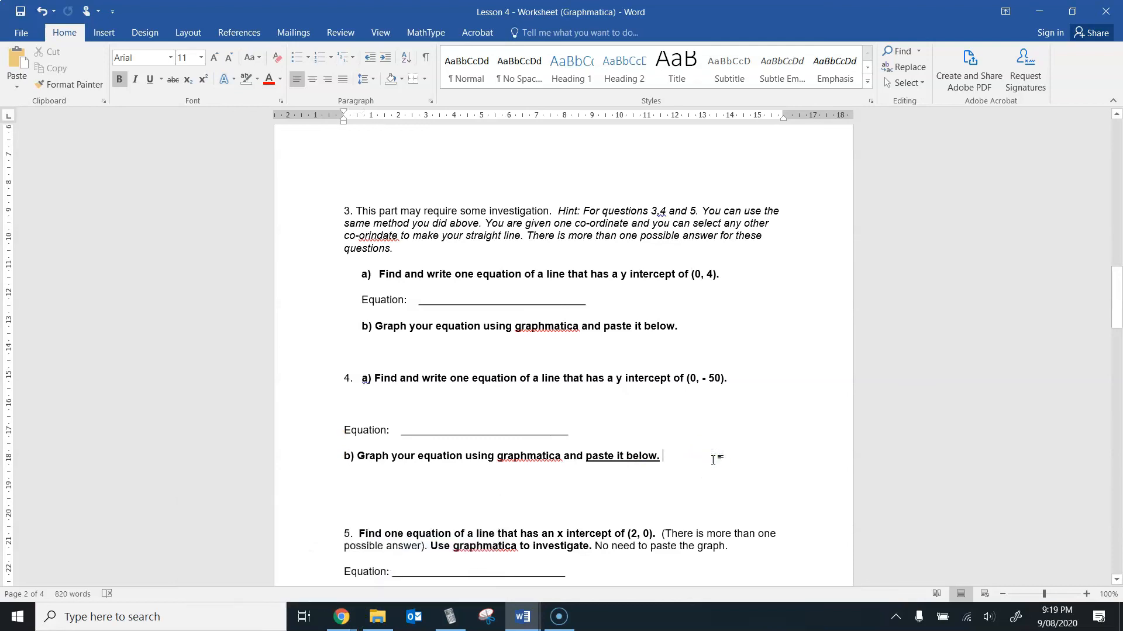
Step: Return to Graphmatica and delete the curve-fit line and data plot 1 with the points (1, 2) and (6, 8)
left_click(443, 621)
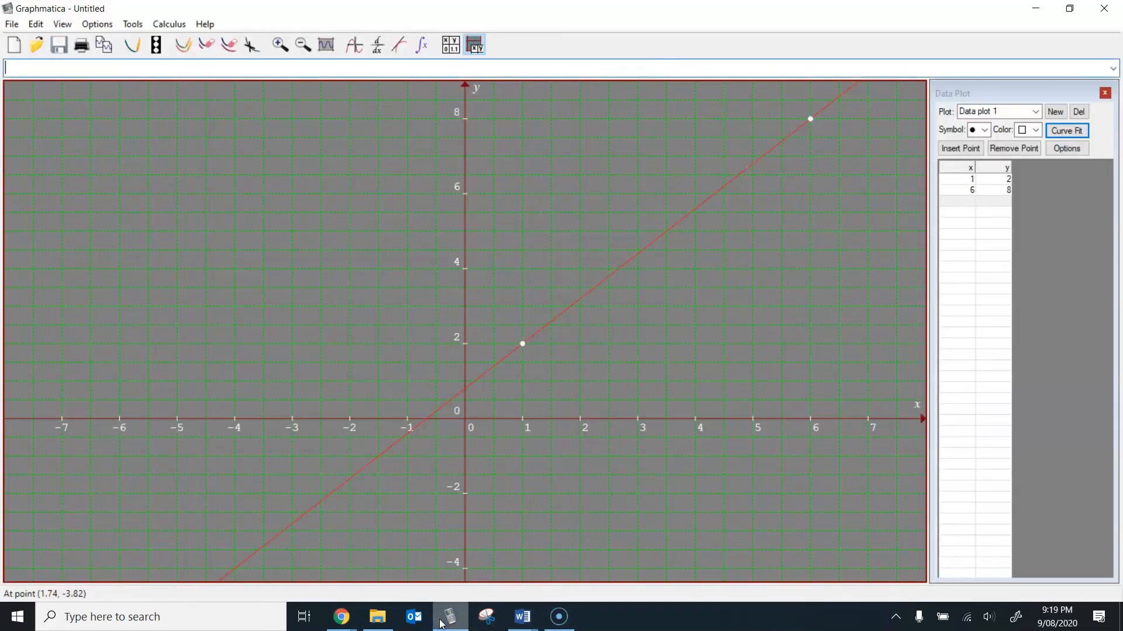
left_click(578, 301)
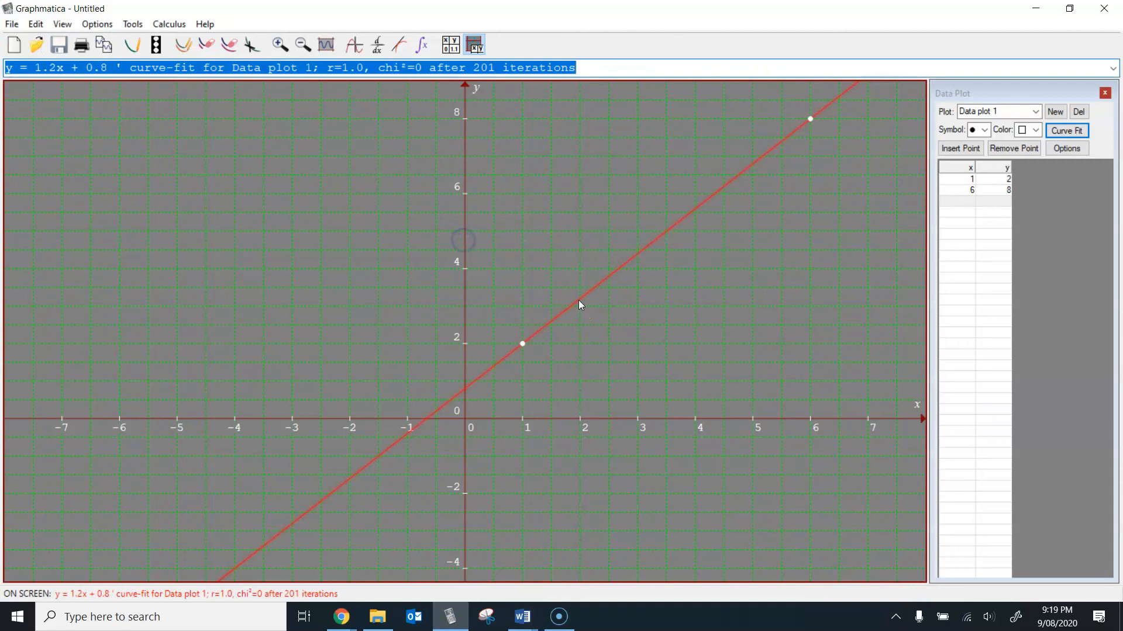
right_click(579, 301)
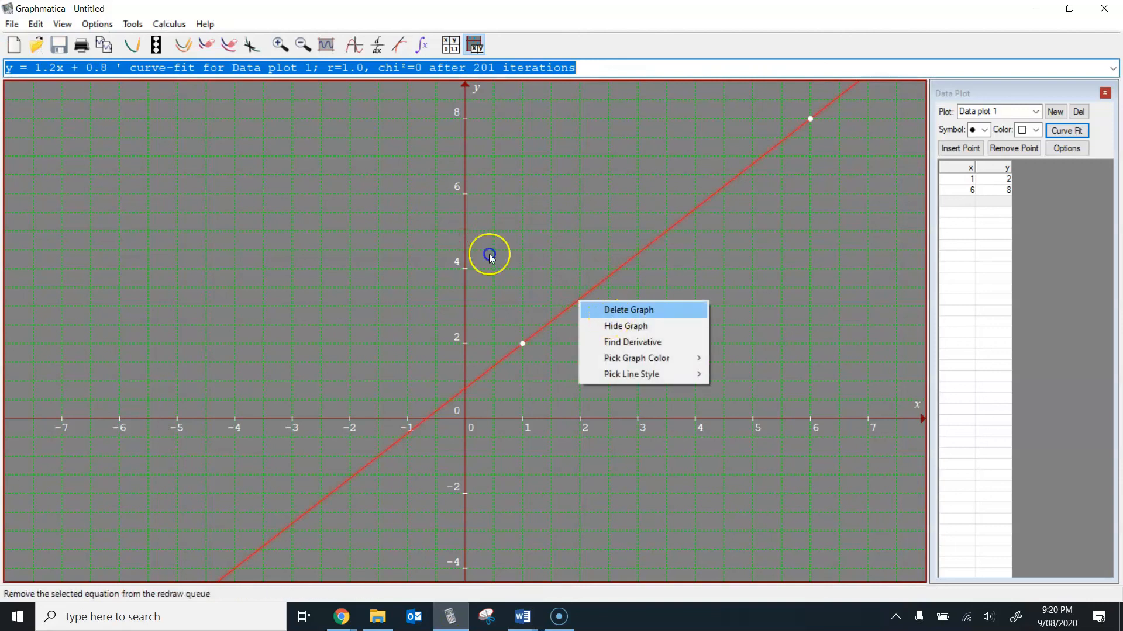
left_click(611, 311)
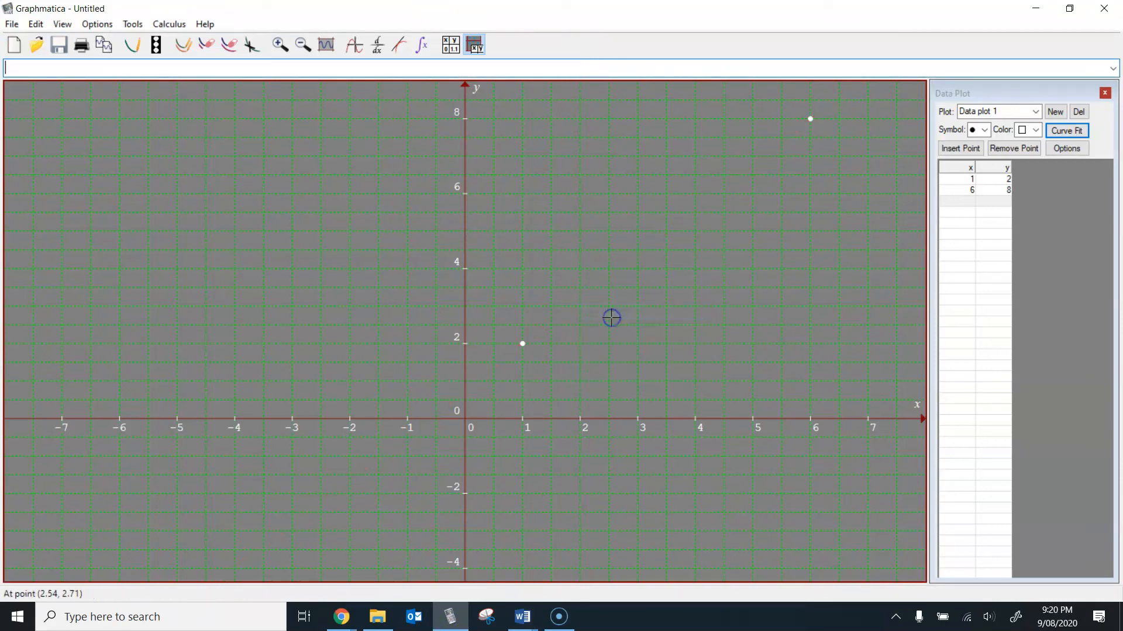
left_click(1010, 175)
left_click(1081, 111)
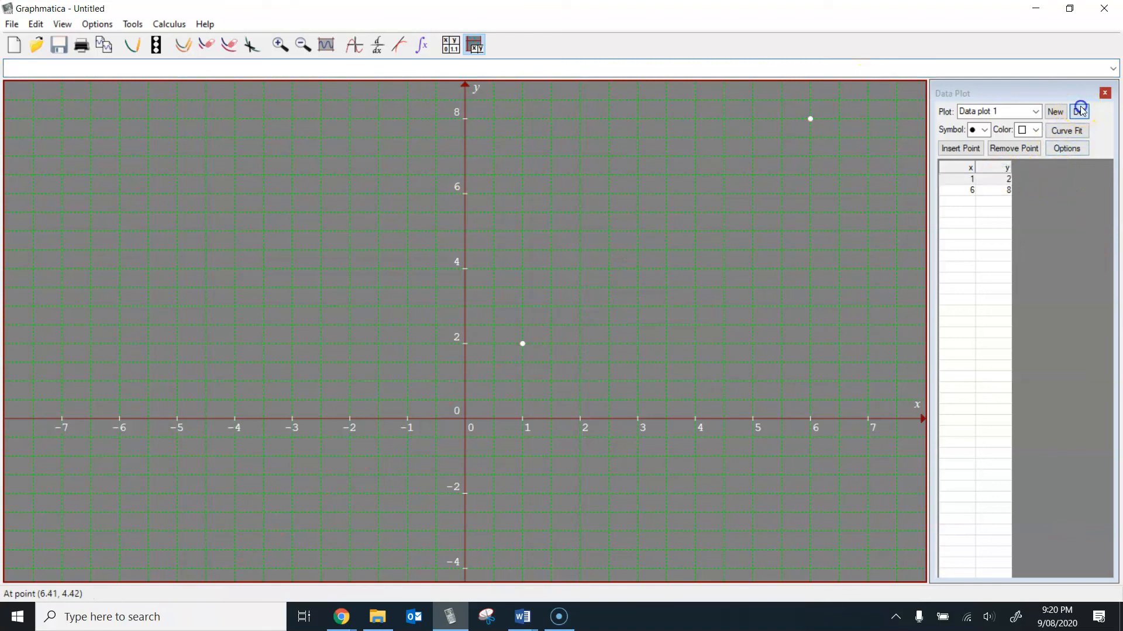
Step: Check question 3 a) in the Word worksheet and enter the points (0, 4) and (-1, 3) in Graphmatica's empty data plot
left_click(958, 178)
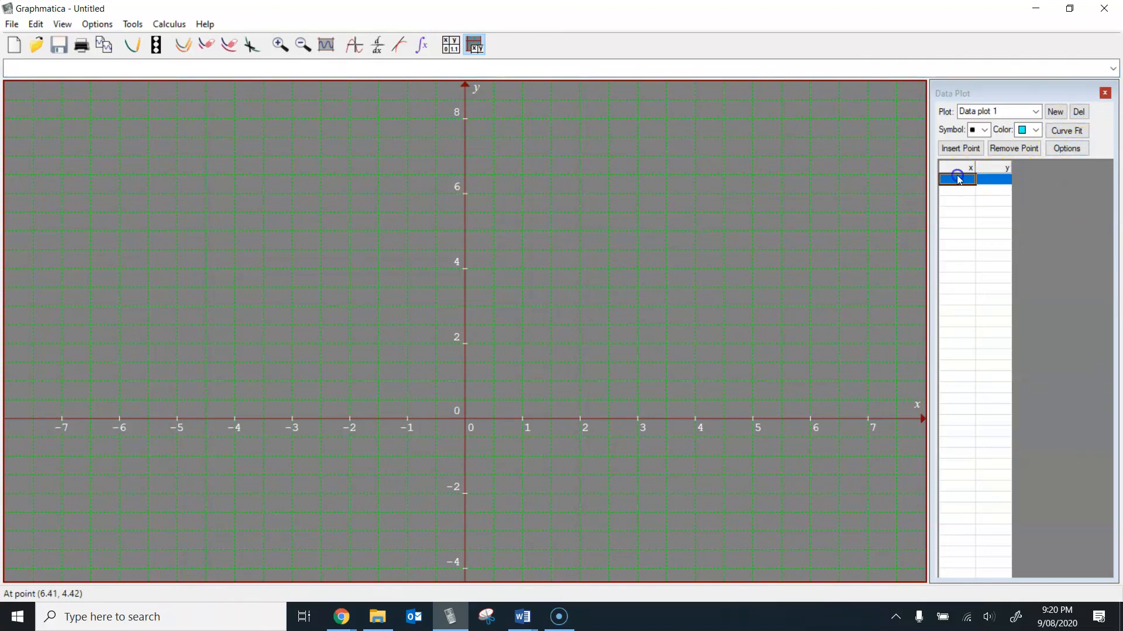
left_click(519, 623)
mouse_move(591, 584)
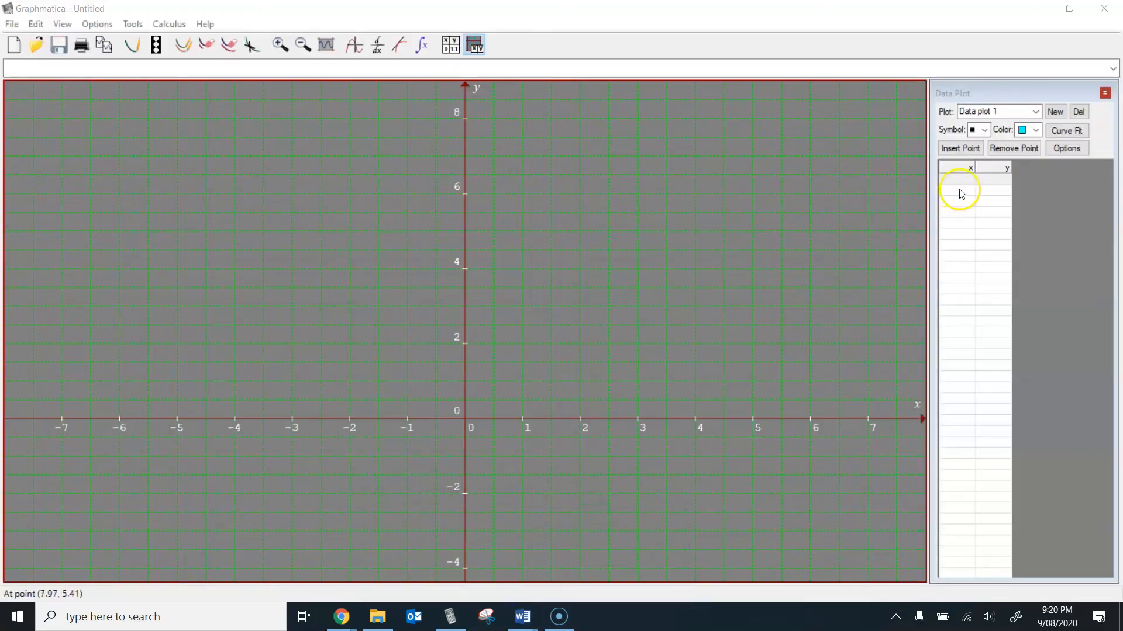
left_click(959, 180)
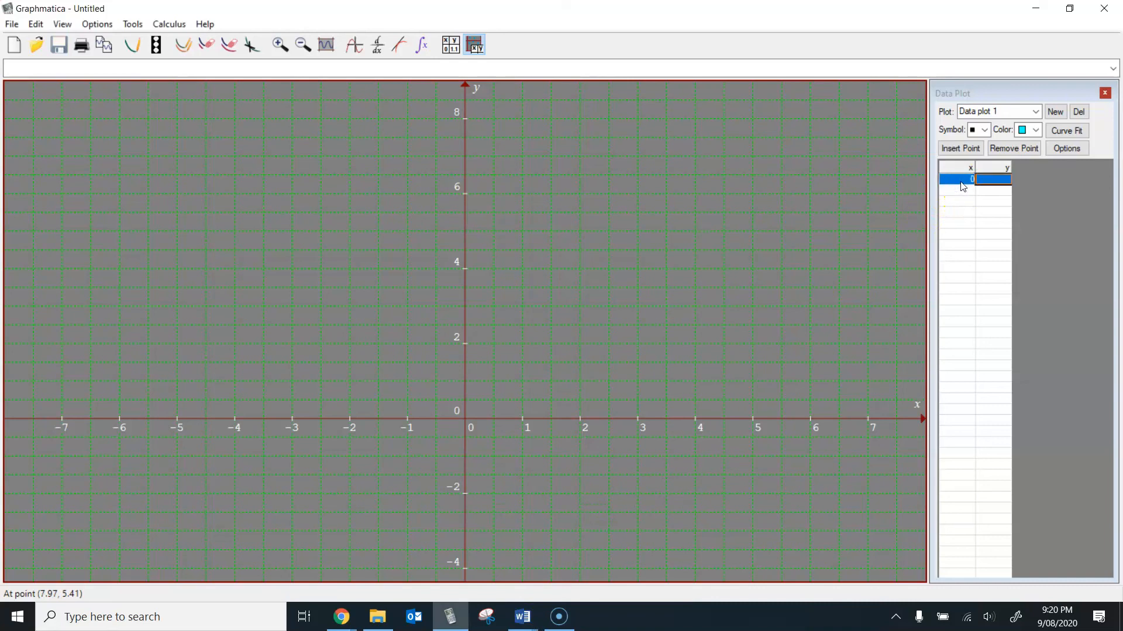
type("4")
key("Return")
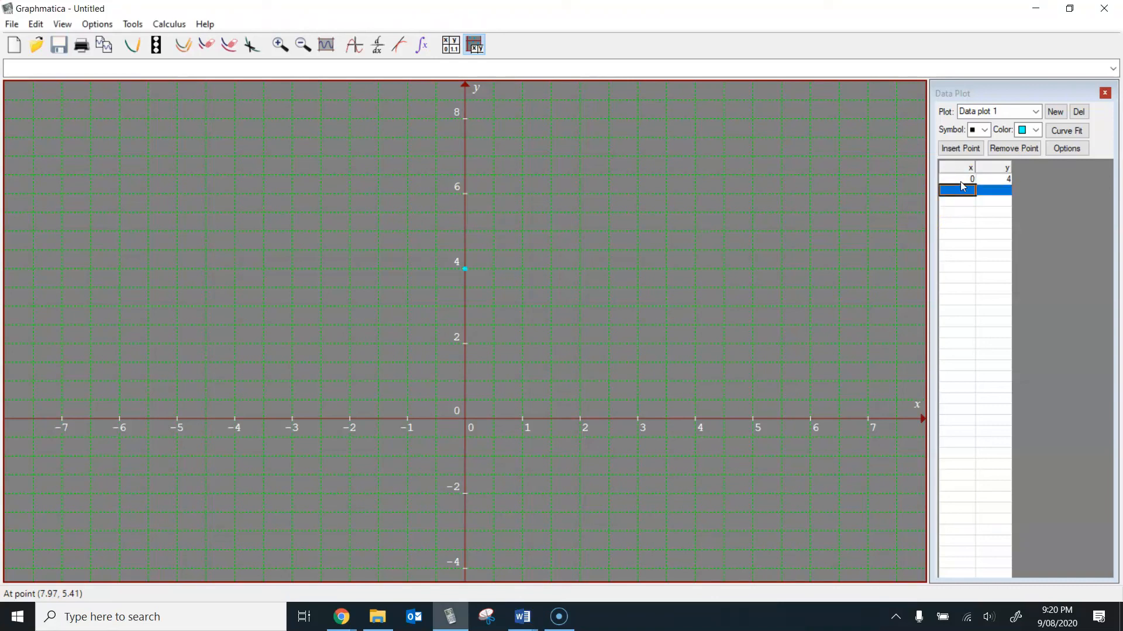
type("1")
key("Return")
type("3")
key("Return")
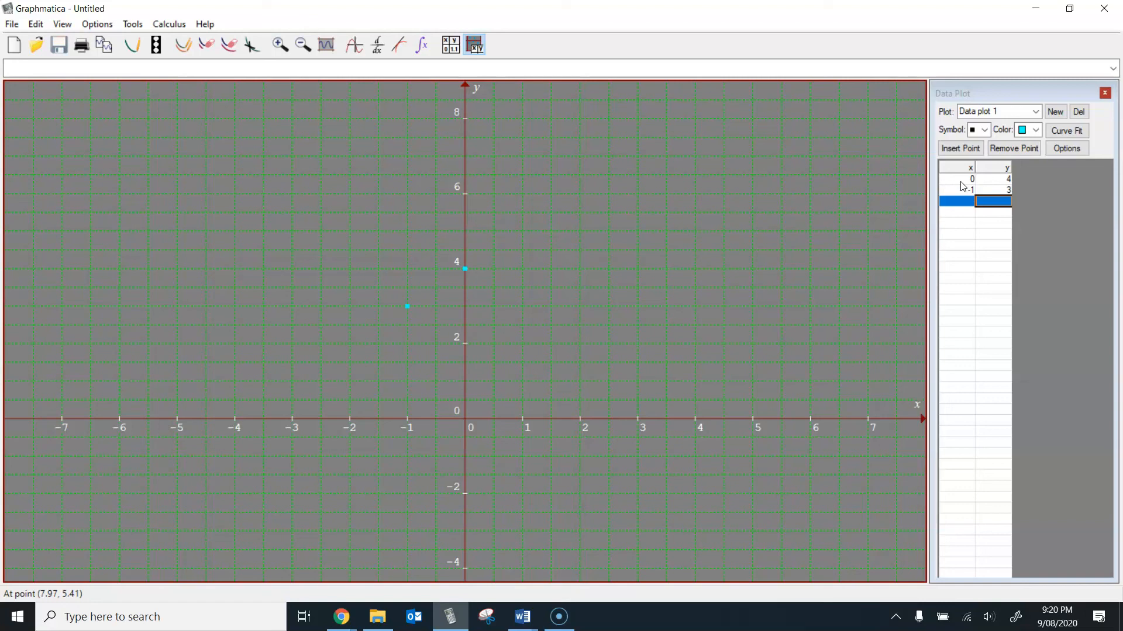
Step: Review the two entered data points and fit a line through them with Curve Fit
key("Up")
key("Up")
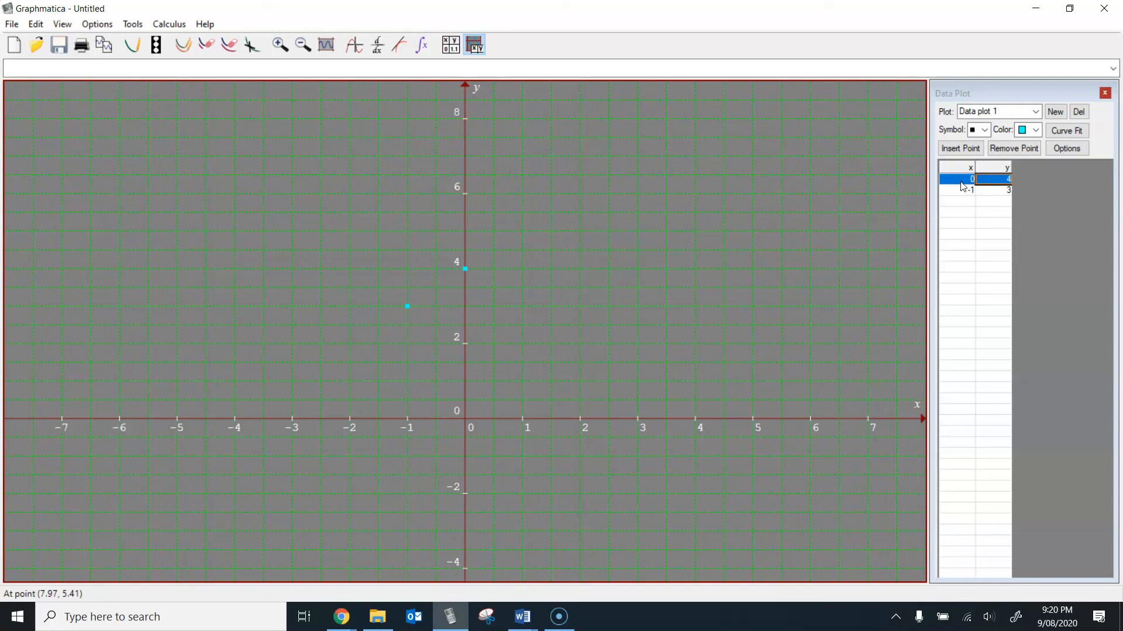
key("Down")
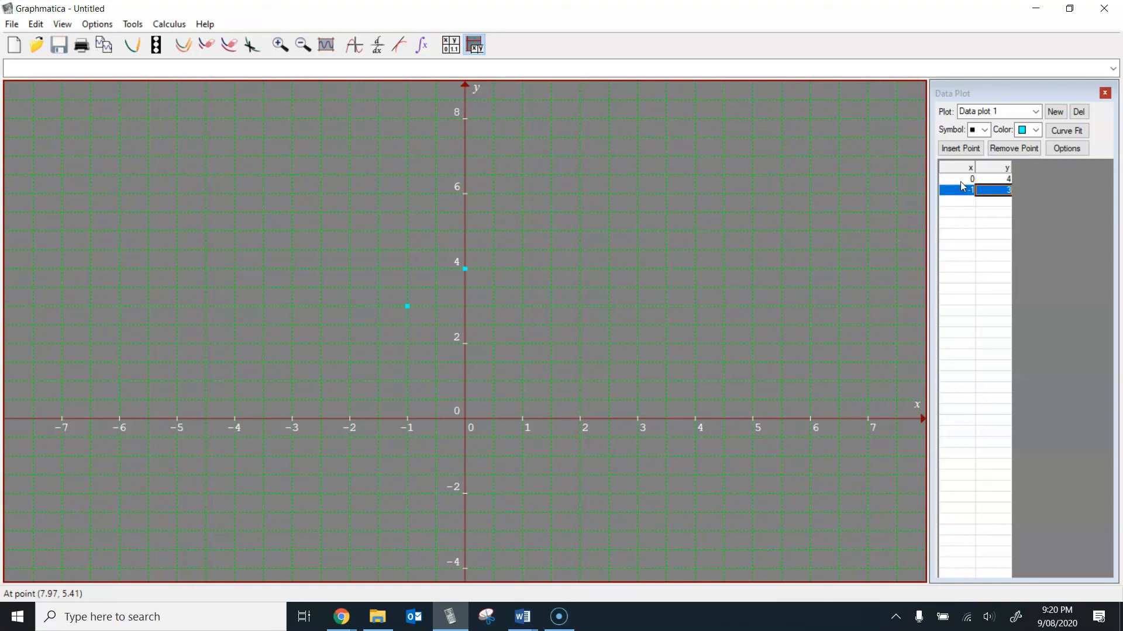
left_click(1064, 132)
left_click(1065, 134)
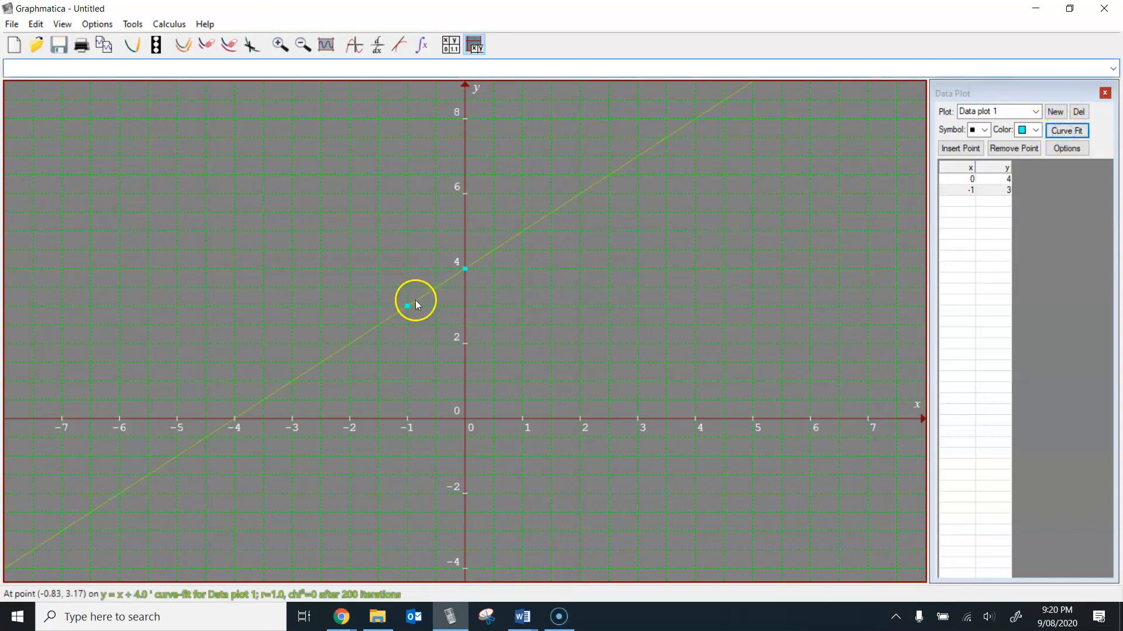